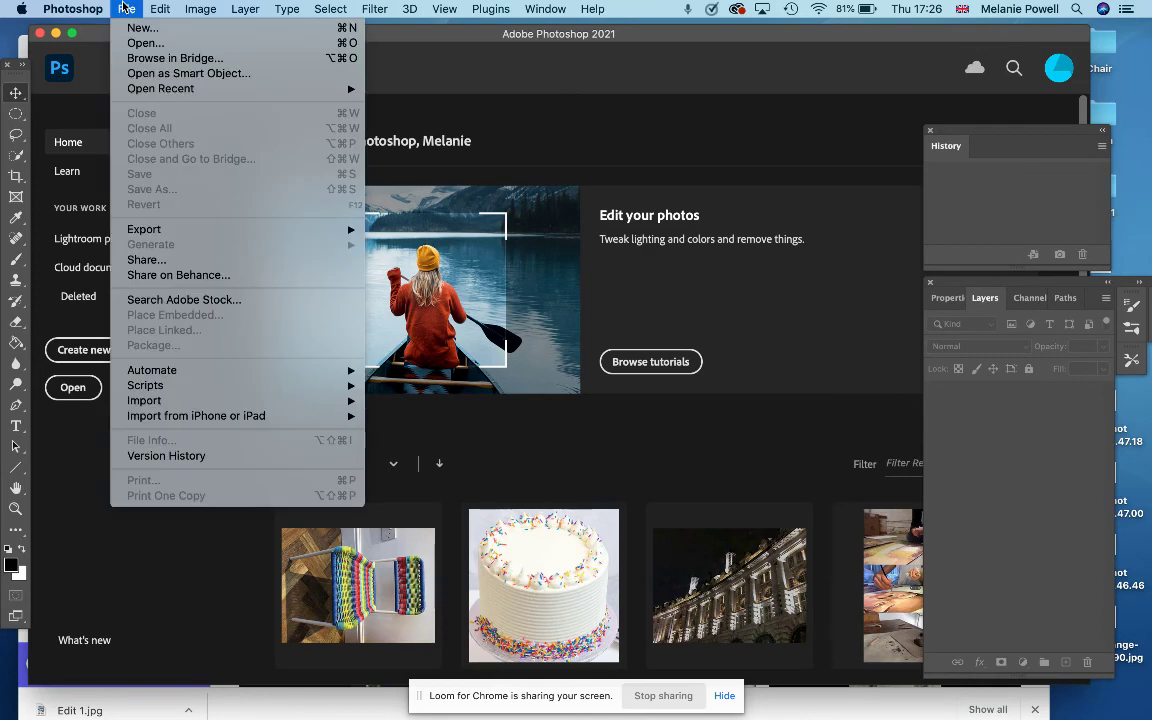
Step: Start a Photomerge with the Collage layout and blending of the images turned off
{"action": "mouse_move", "coordinate": [222, 370]}
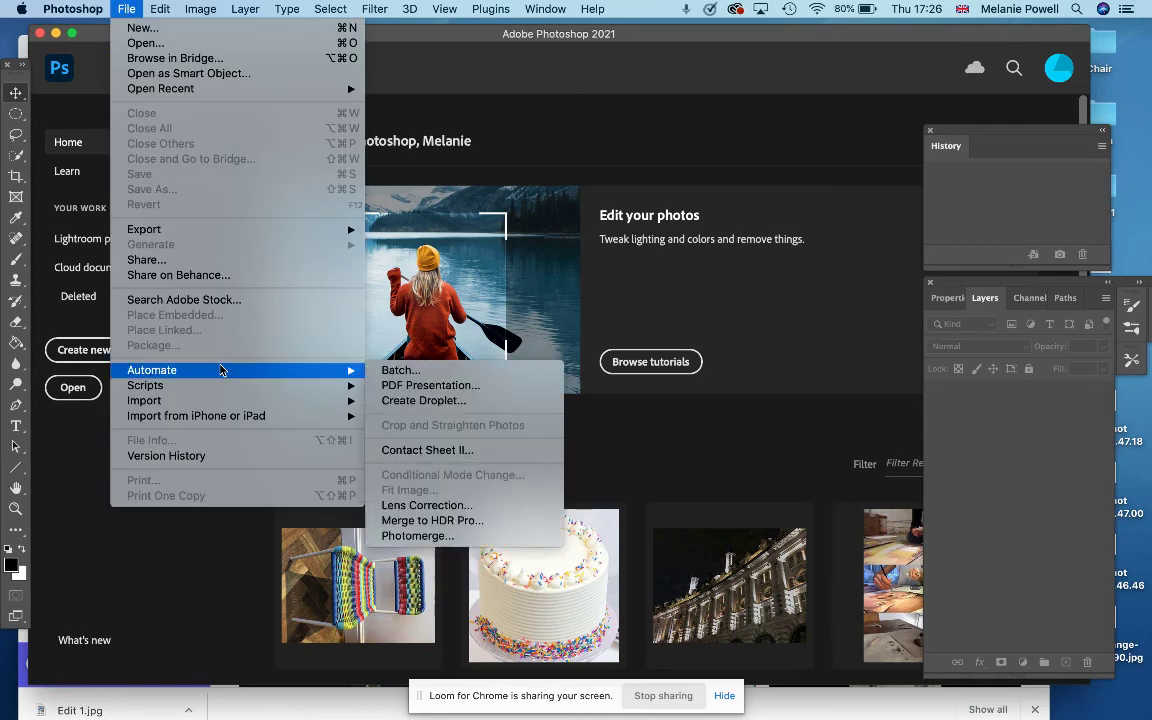
{"action": "left_click", "coordinate": [401, 537]}
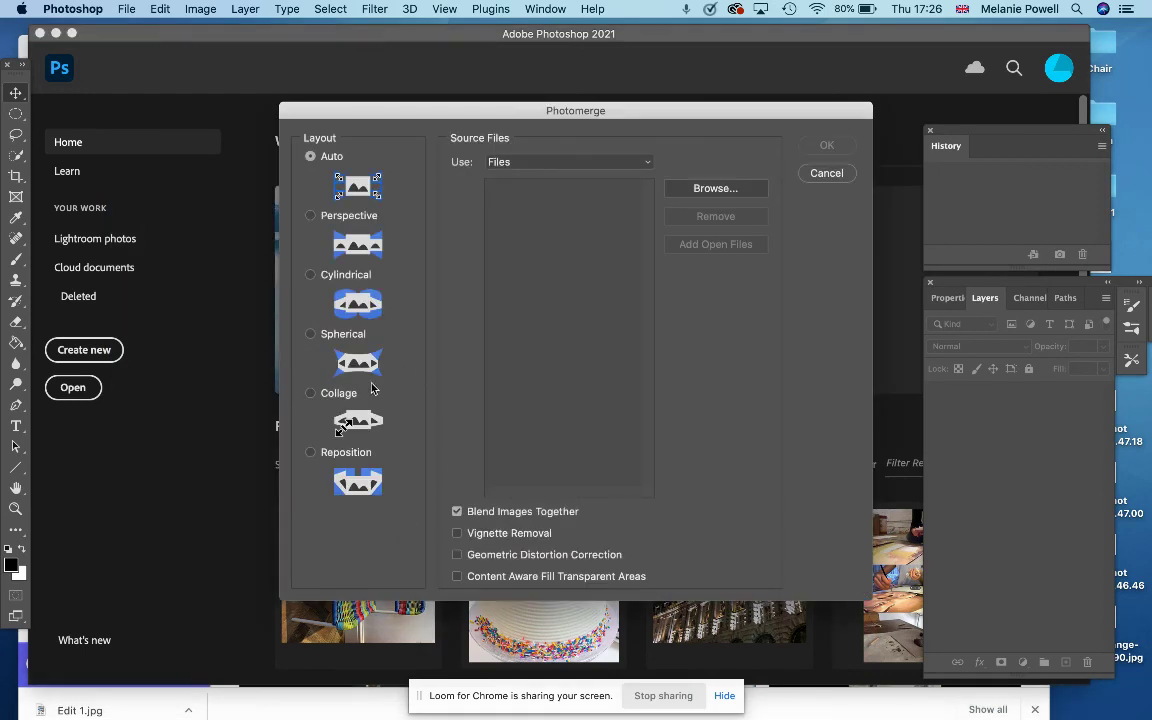
{"action": "left_click", "coordinate": [310, 393]}
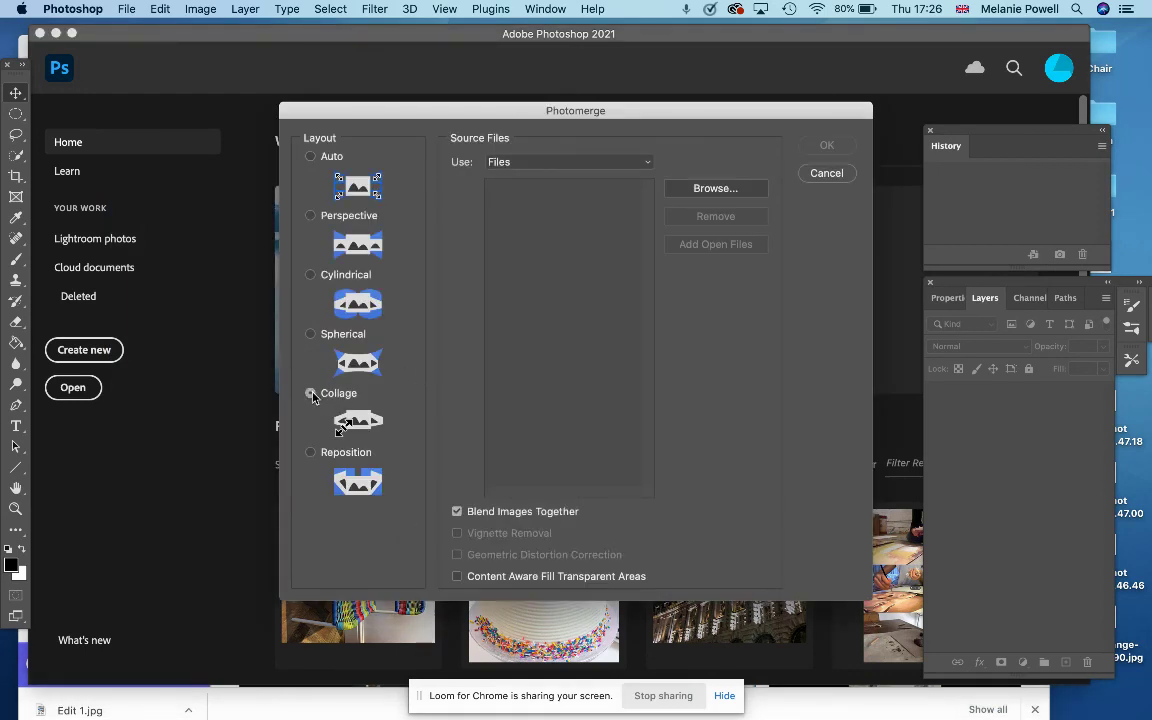
{"action": "left_click", "coordinate": [458, 512]}
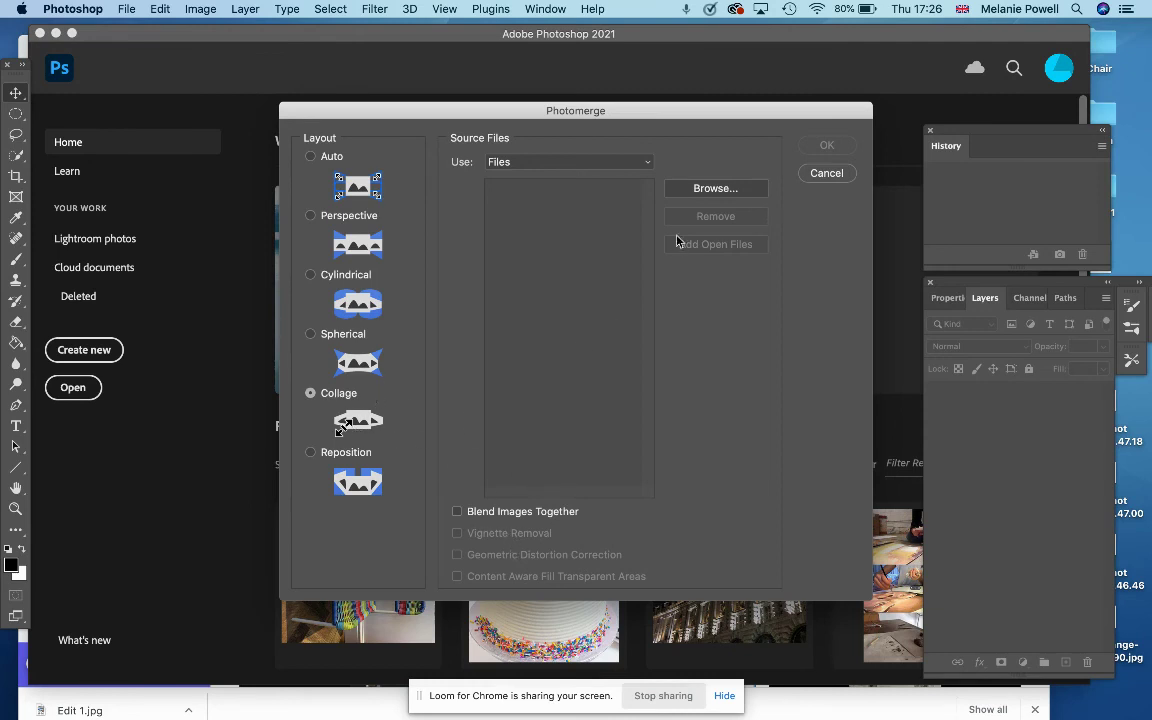
Step: Add all the screenshots in the Room folder, 16.25.20 through 16.26.45, as source files and run the Photomerge
{"action": "left_click", "coordinate": [688, 188]}
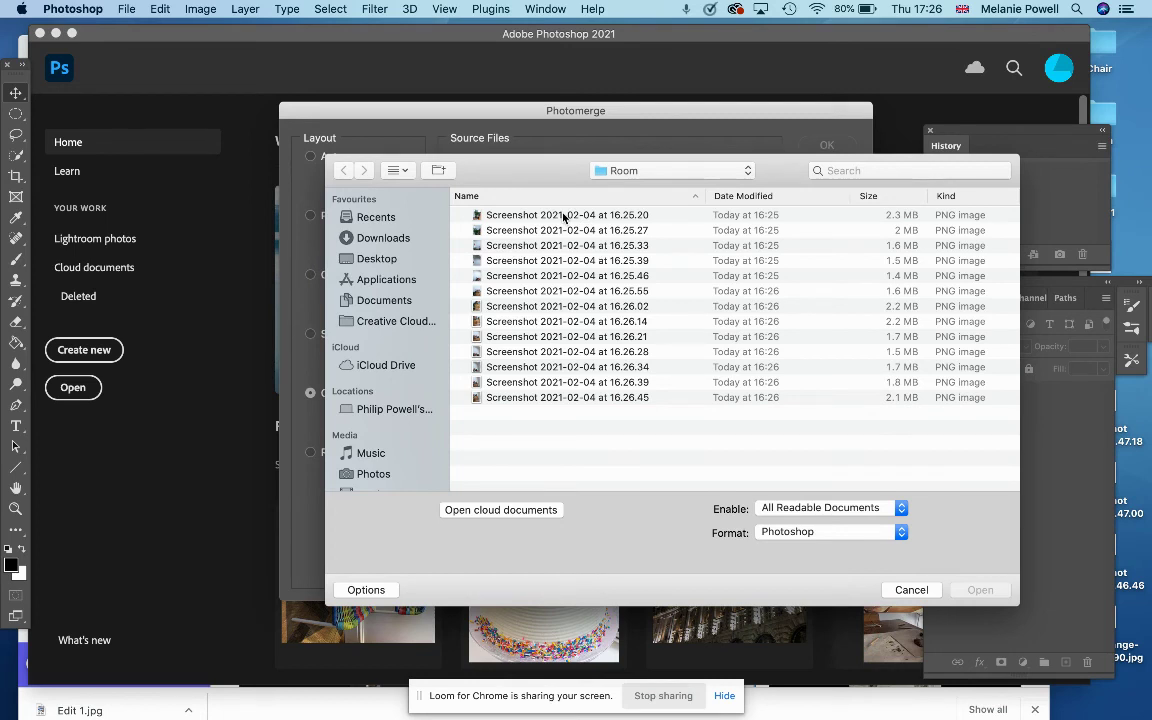
{"action": "left_click_drag", "start_coordinate": [558, 442], "coordinate": [537, 222]}
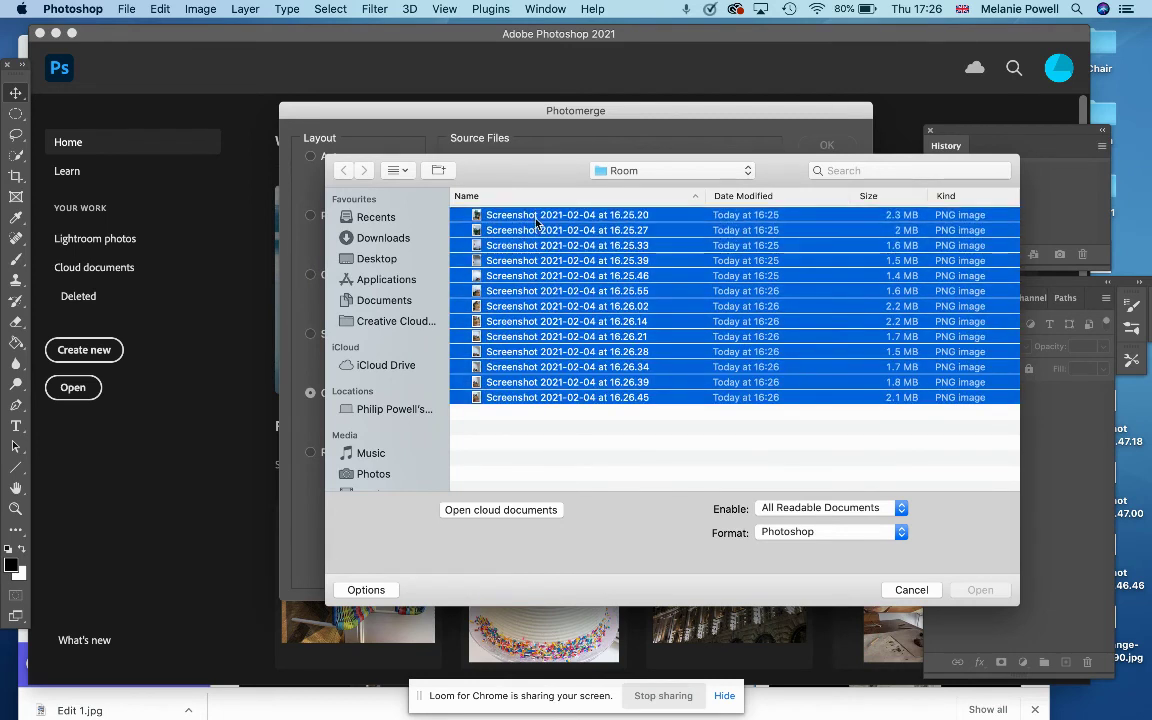
{"action": "left_click", "coordinate": [527, 460]}
{"action": "left_click", "coordinate": [516, 218]}
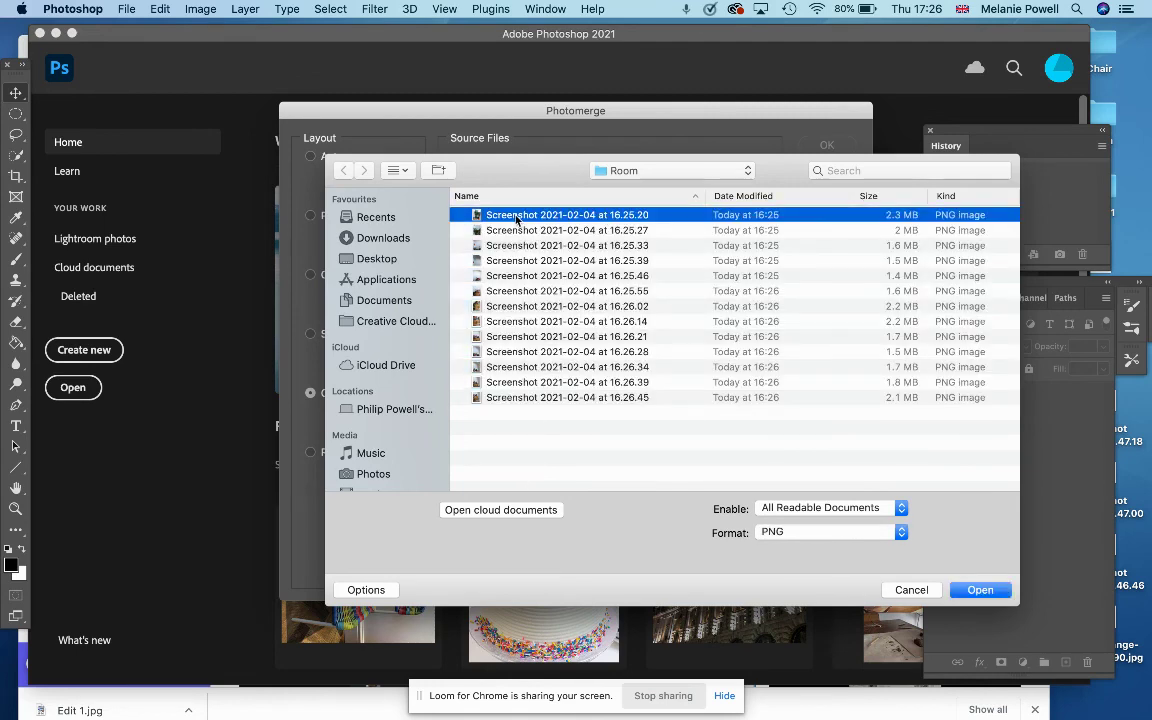
{"action": "left_click", "coordinate": [512, 400], "text": "shift"}
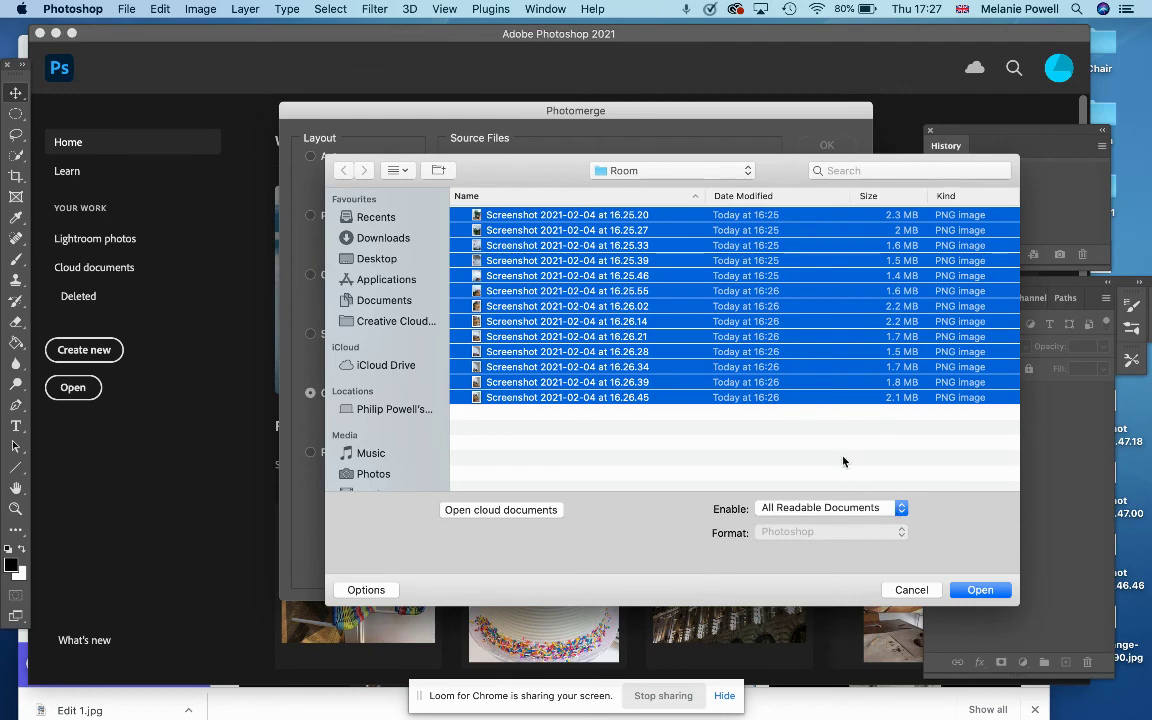
{"action": "left_click", "coordinate": [982, 589]}
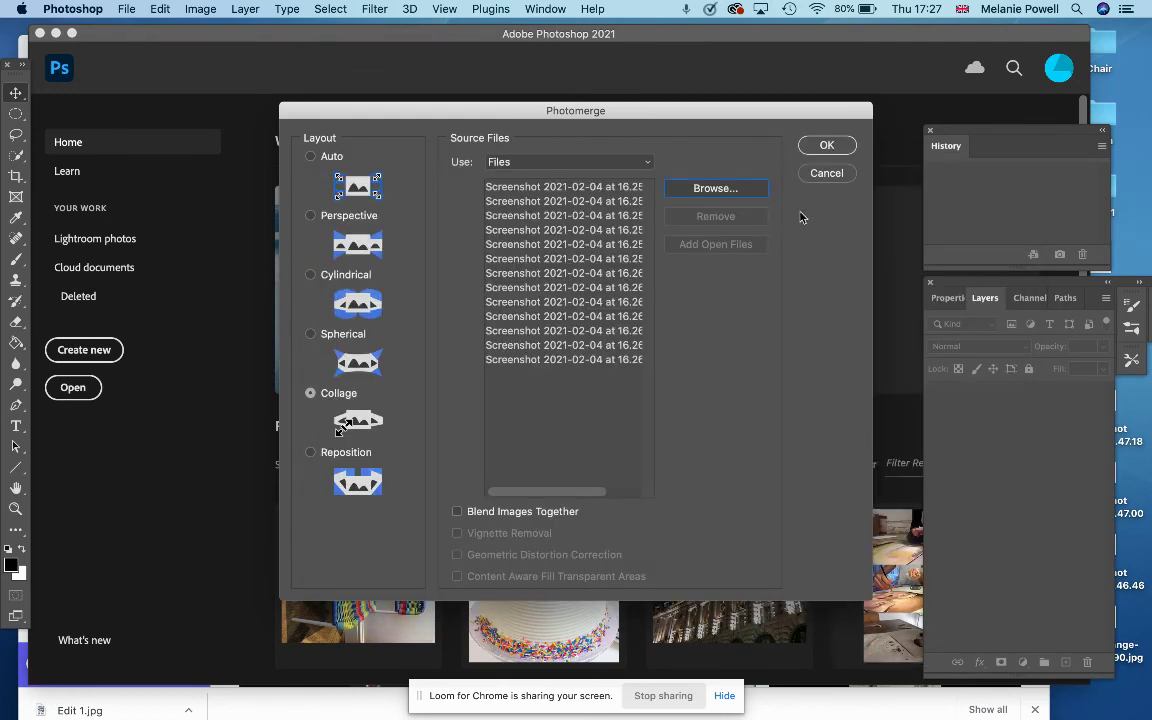
{"action": "left_click", "coordinate": [822, 147]}
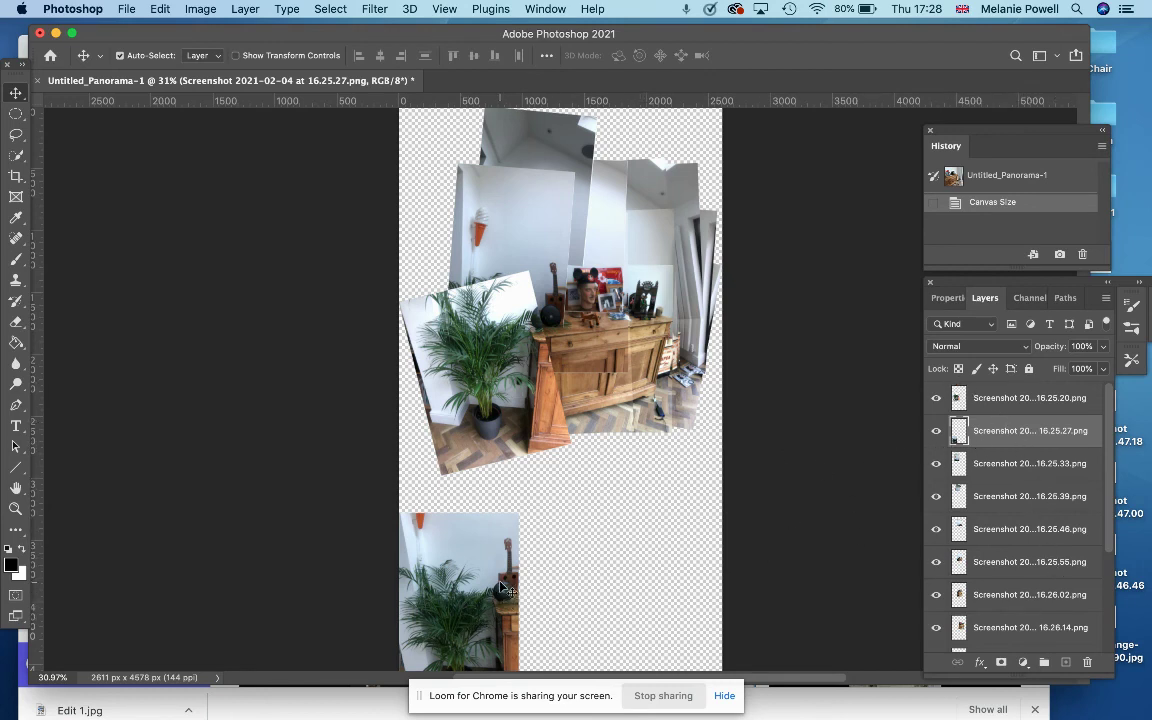
Step: Move the stray 16.25.27 plant photo from the empty lower canvas up into the collage, behind the large plant and beside the sideboard
{"action": "left_click_drag", "start_coordinate": [496, 577], "coordinate": [546, 302]}
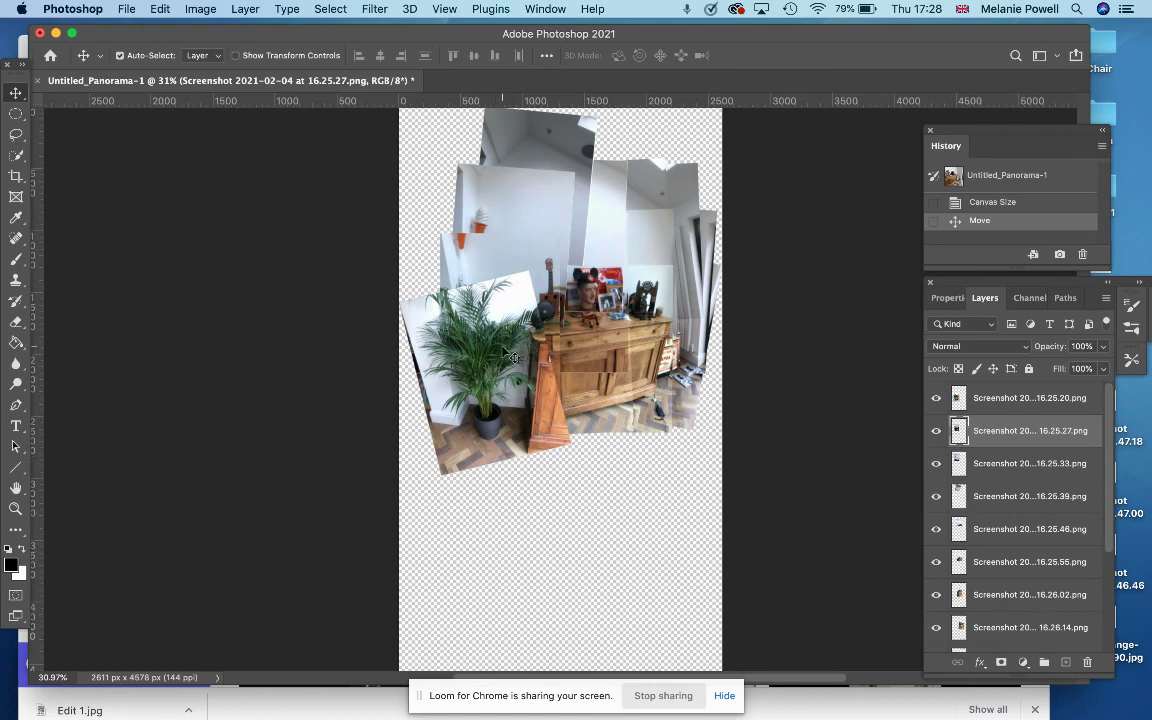
{"action": "scroll", "coordinate": [513, 357], "scroll_direction": "up", "scroll_amount": 5}
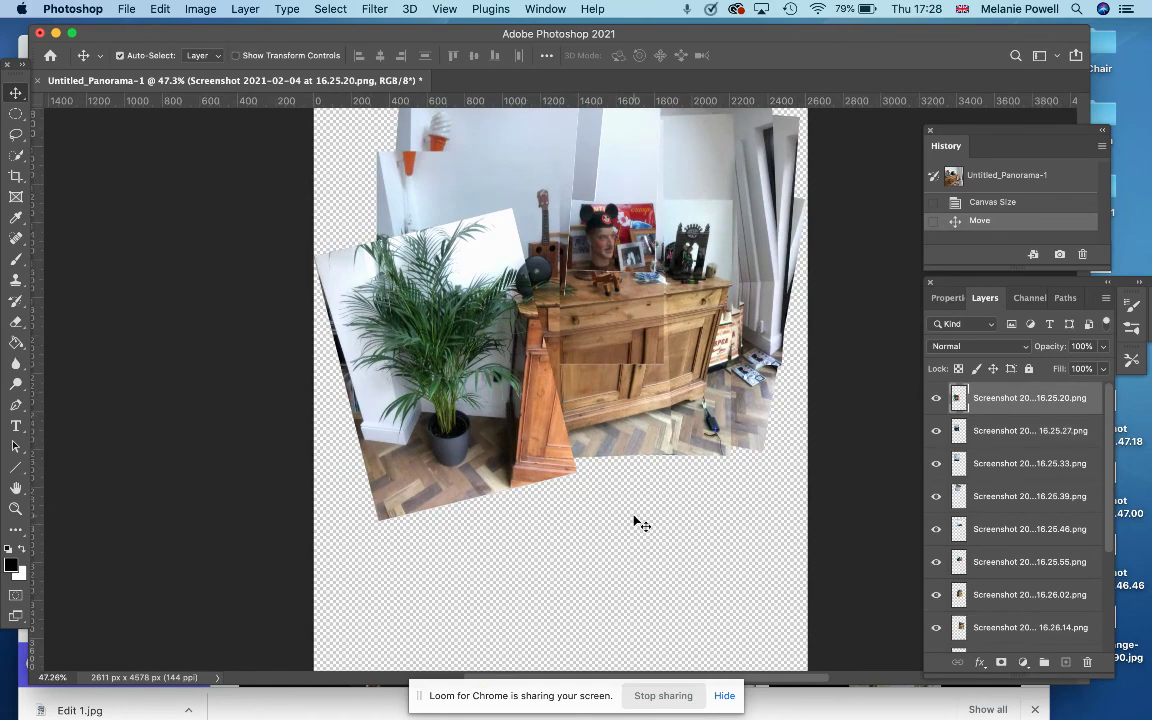
{"action": "left_click_drag", "start_coordinate": [634, 517], "coordinate": [634, 582]}
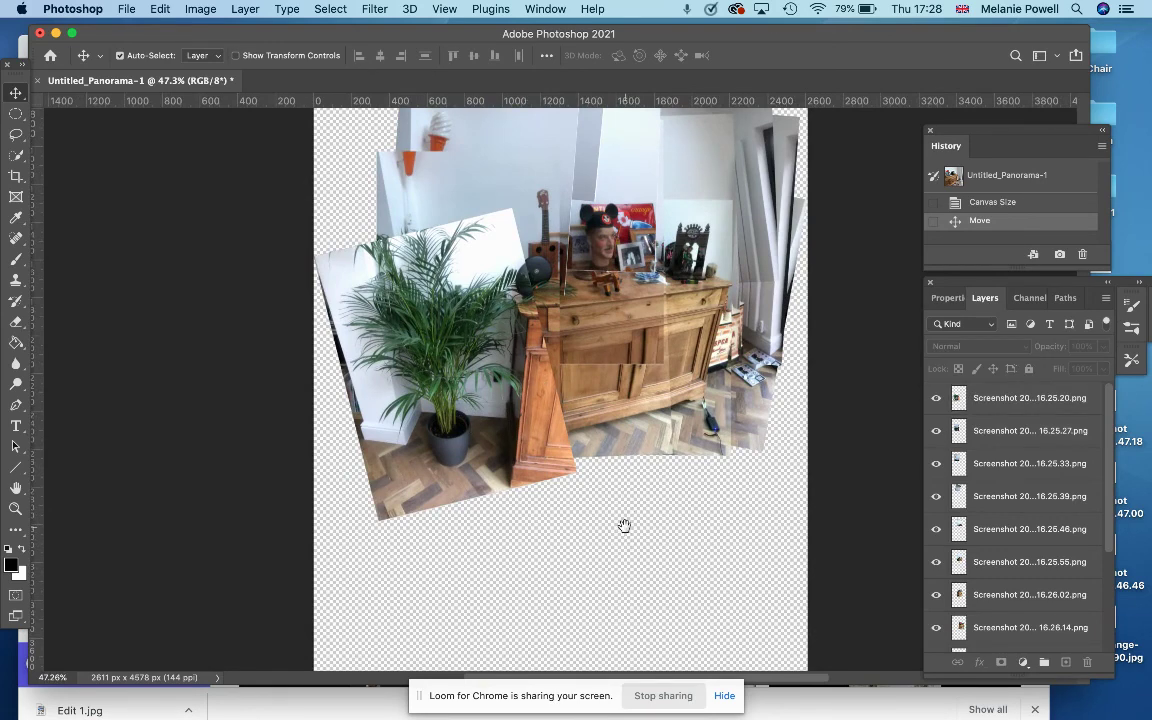
{"action": "key", "text": "space"}
{"action": "left_click_drag", "start_coordinate": [627, 481], "coordinate": [622, 640]}
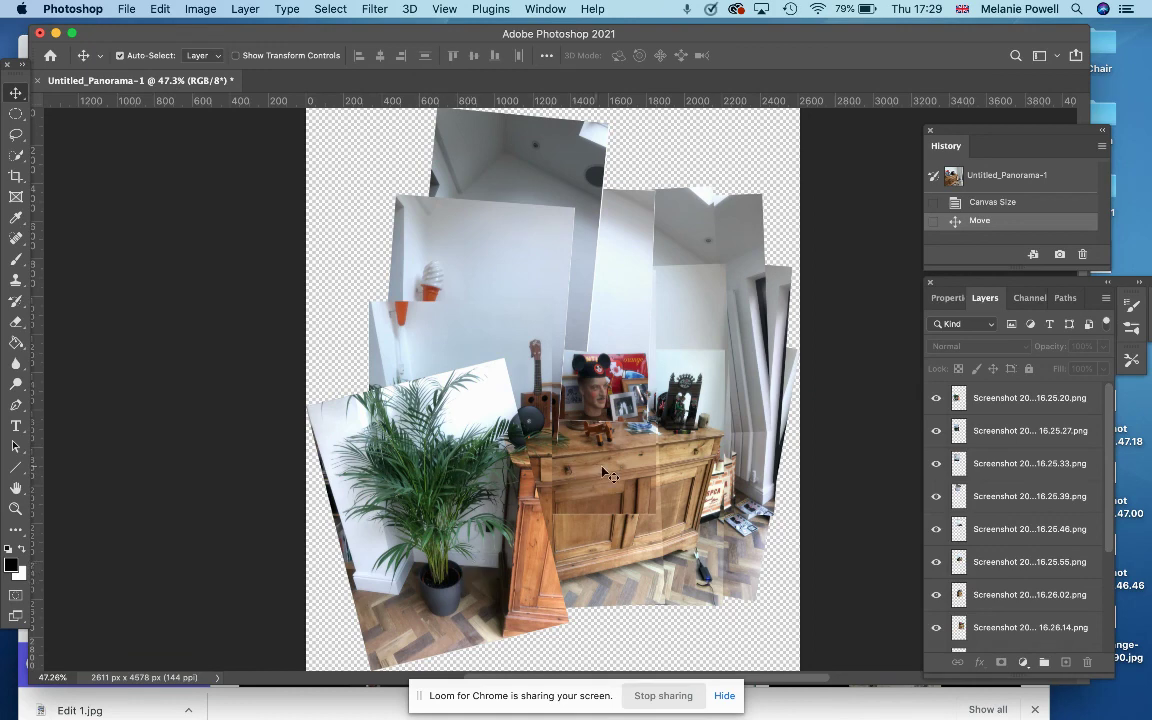
Step: Select the large plant photo layer, 16.25.20, and hide and reshow it to compare it with the photos beneath
{"action": "left_click", "coordinate": [481, 538]}
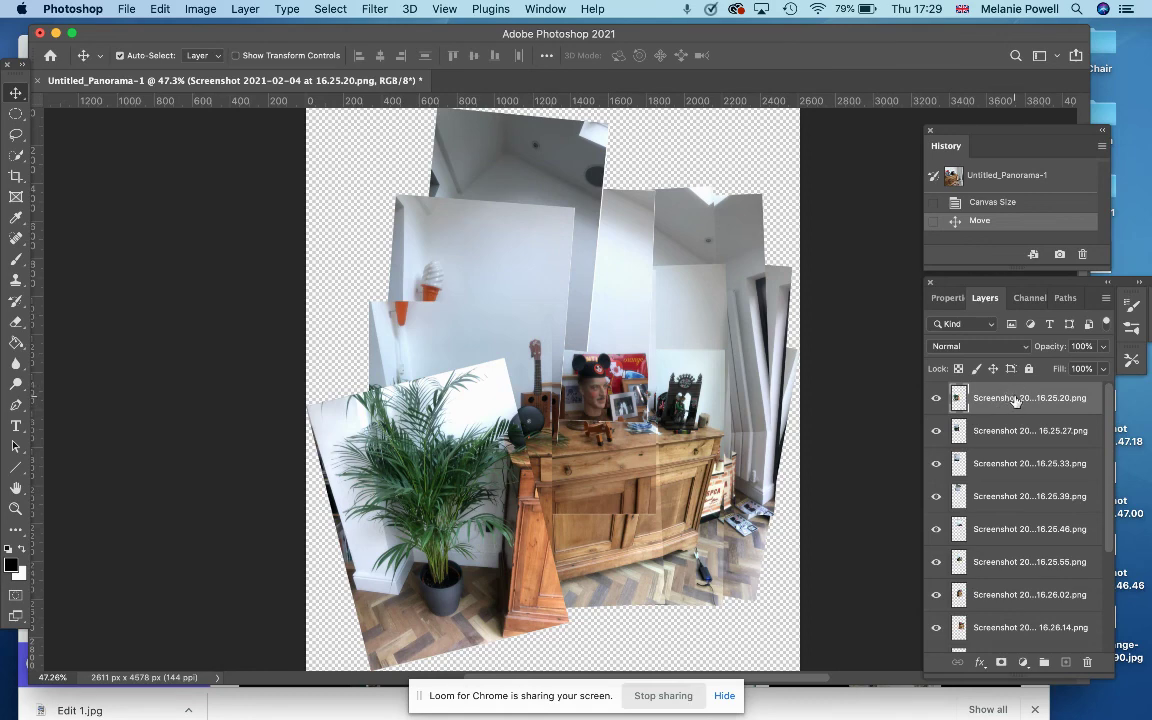
{"action": "left_click", "coordinate": [937, 401]}
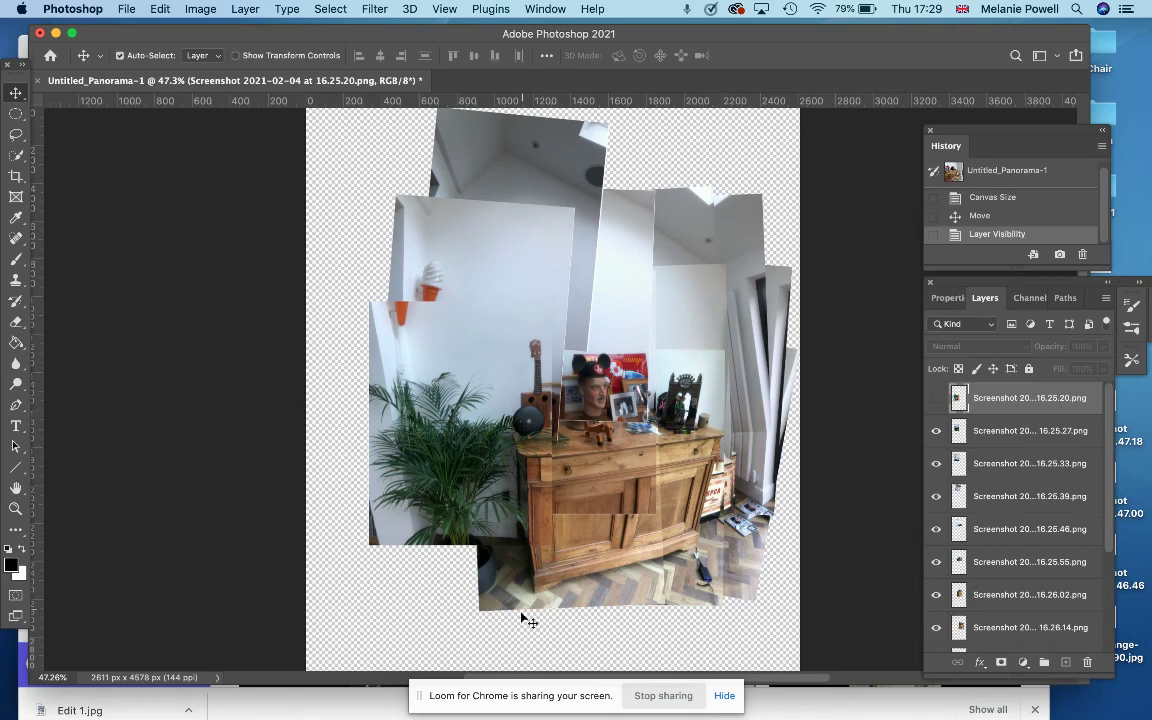
{"action": "left_click", "coordinate": [937, 400]}
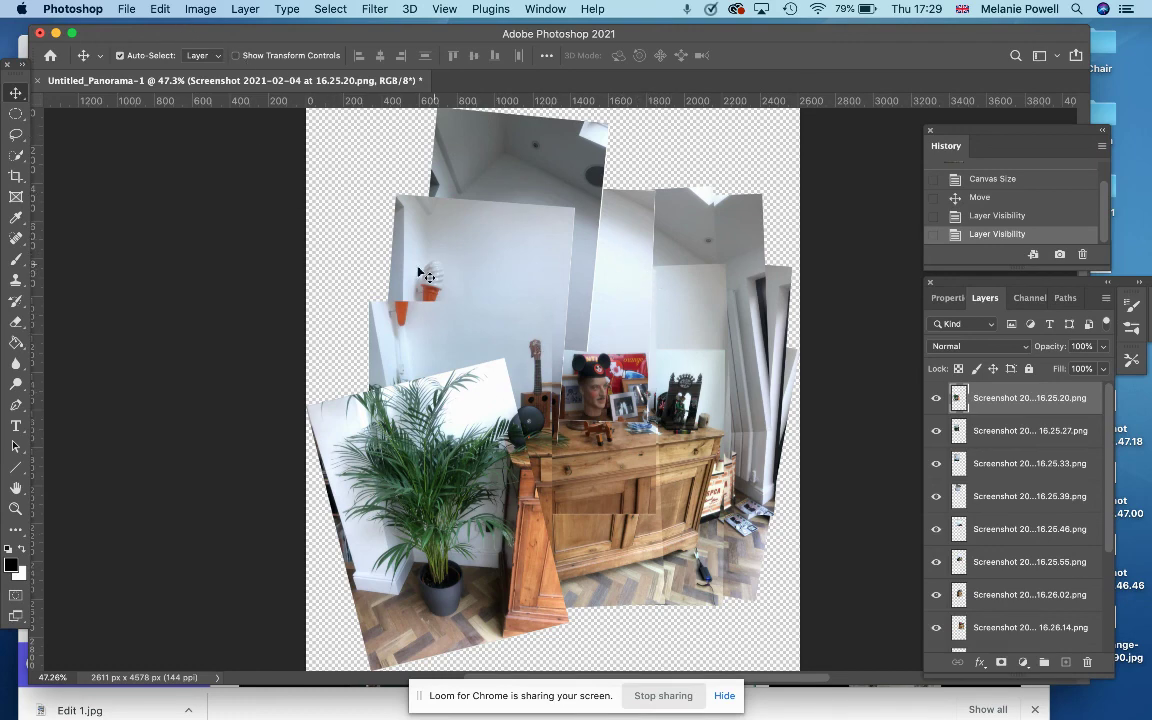
Step: Free-transform the 16.25.20 plant photo: scale it to about 93%, rotate it about -4.8° and reposition it against the sideboard's edge
{"action": "left_click", "coordinate": [150, 11]}
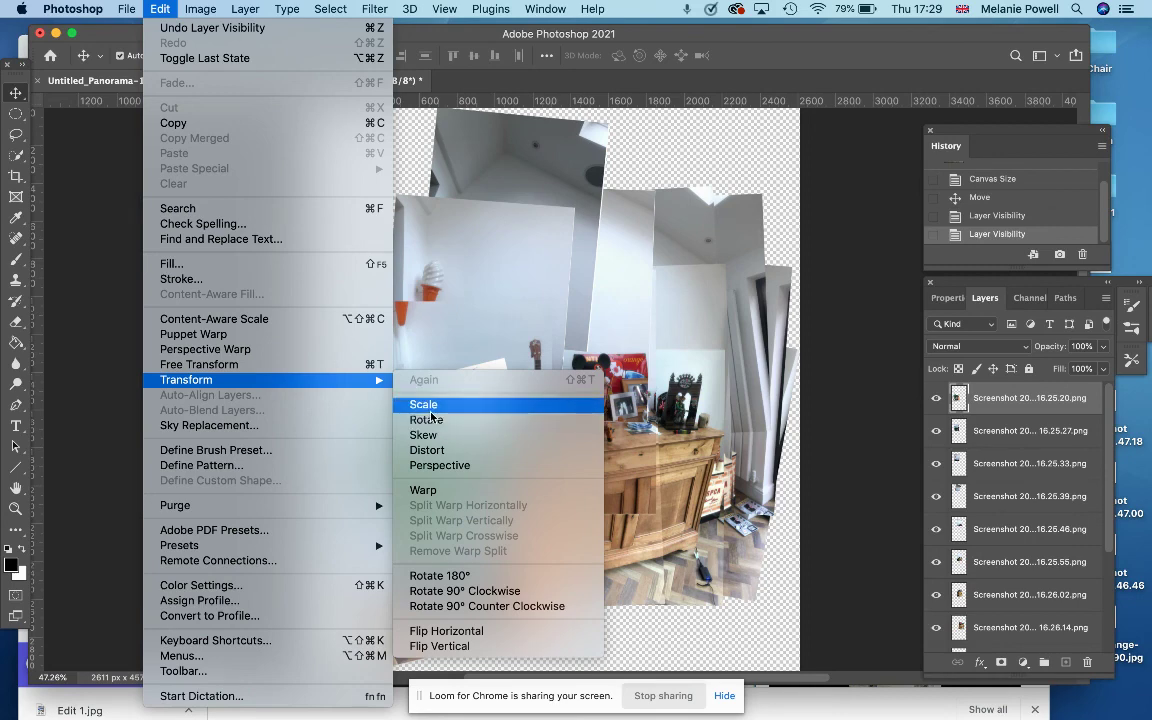
{"action": "left_click", "coordinate": [232, 366]}
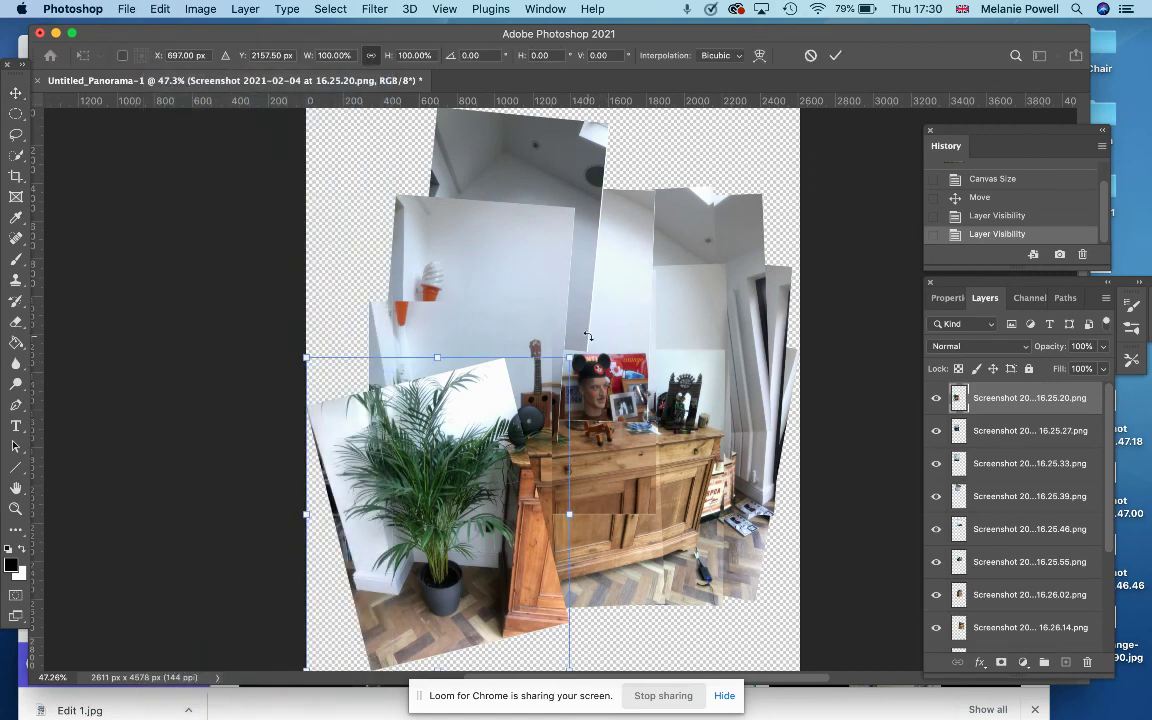
{"action": "mouse_move", "coordinate": [588, 336]}
{"action": "left_mouse_down"}
{"action": "mouse_move", "coordinate": [585, 322]}
{"action": "mouse_move", "coordinate": [580, 331]}
{"action": "left_mouse_up"}
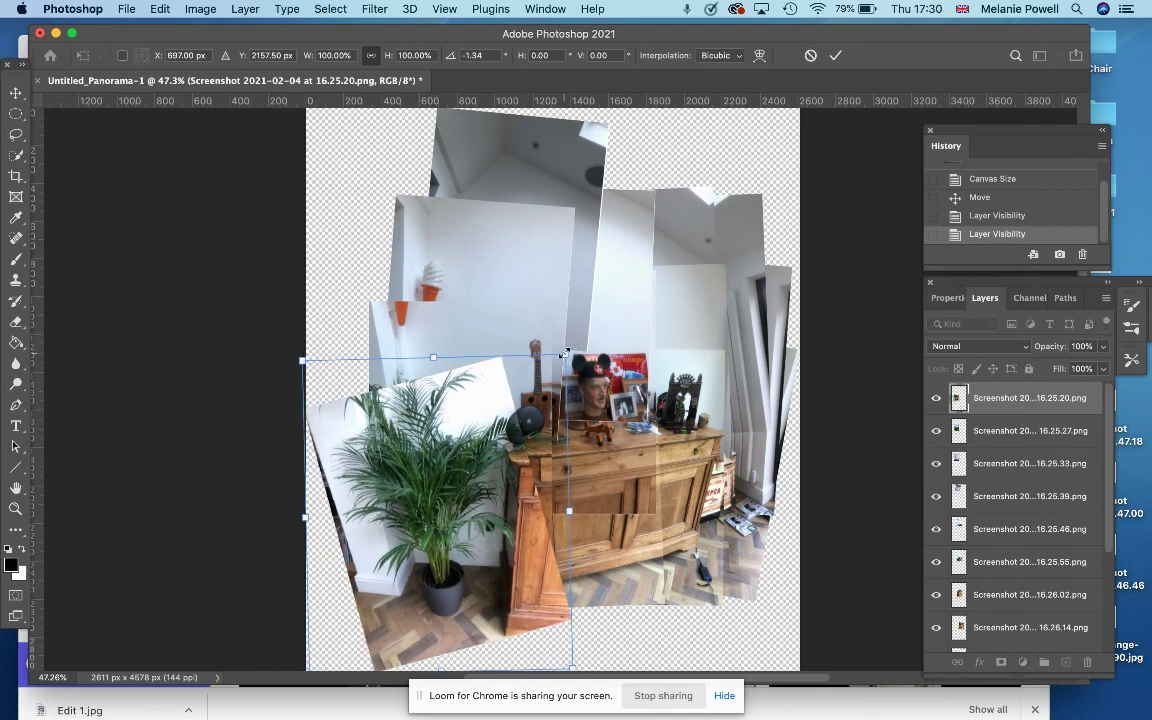
{"action": "mouse_move", "coordinate": [566, 353]}
{"action": "left_mouse_down"}
{"action": "mouse_move", "coordinate": [552, 370]}
{"action": "mouse_move", "coordinate": [556, 330]}
{"action": "mouse_move", "coordinate": [561, 355]}
{"action": "left_mouse_up"}
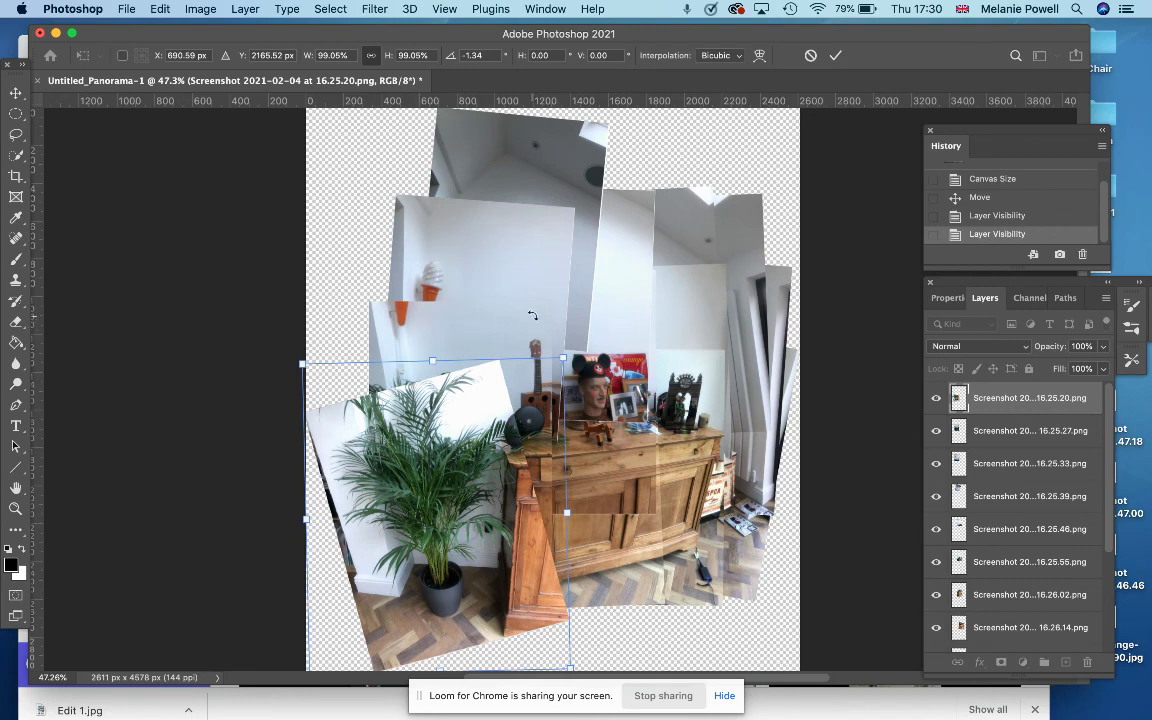
{"action": "left_click_drag", "start_coordinate": [565, 354], "coordinate": [560, 362]}
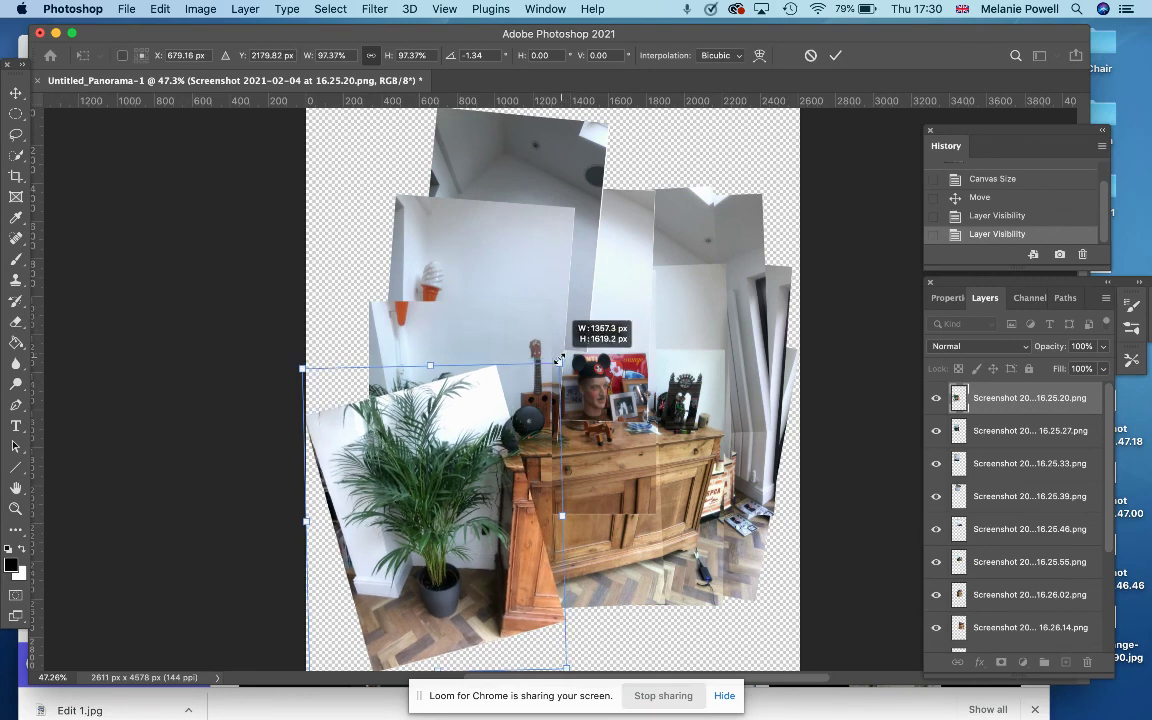
{"action": "left_click_drag", "start_coordinate": [495, 416], "coordinate": [505, 407]}
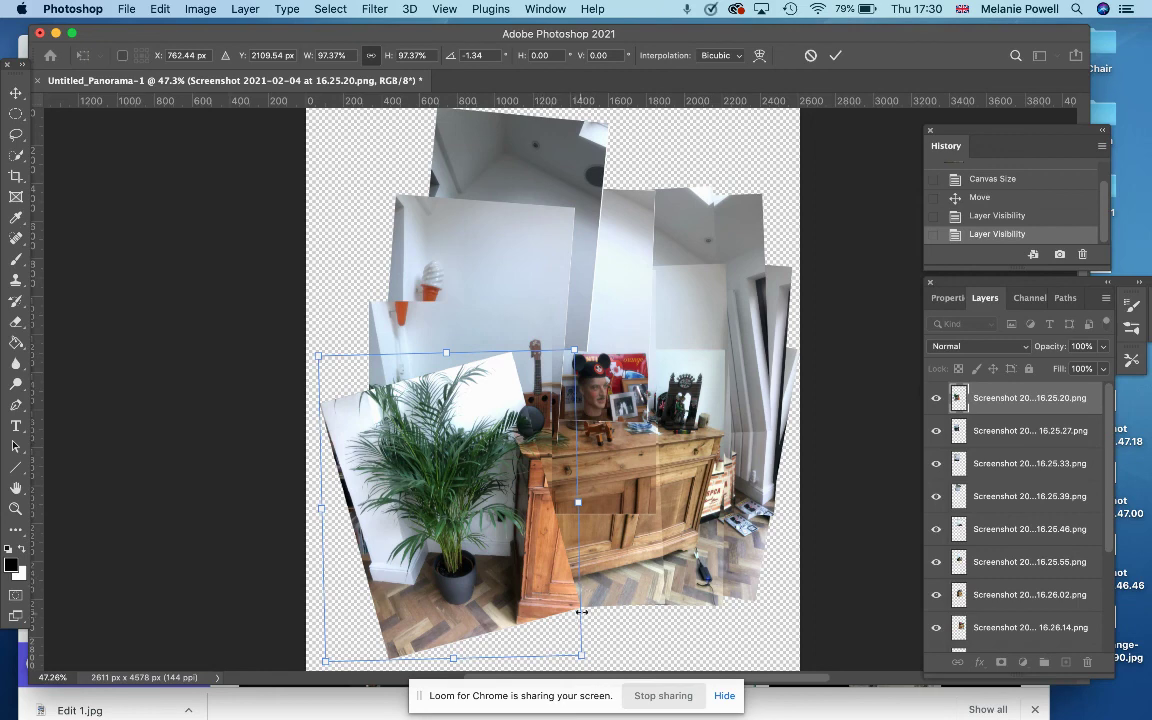
{"action": "left_click_drag", "start_coordinate": [589, 327], "coordinate": [528, 278]}
{"action": "left_click_drag", "start_coordinate": [547, 424], "coordinate": [550, 429]}
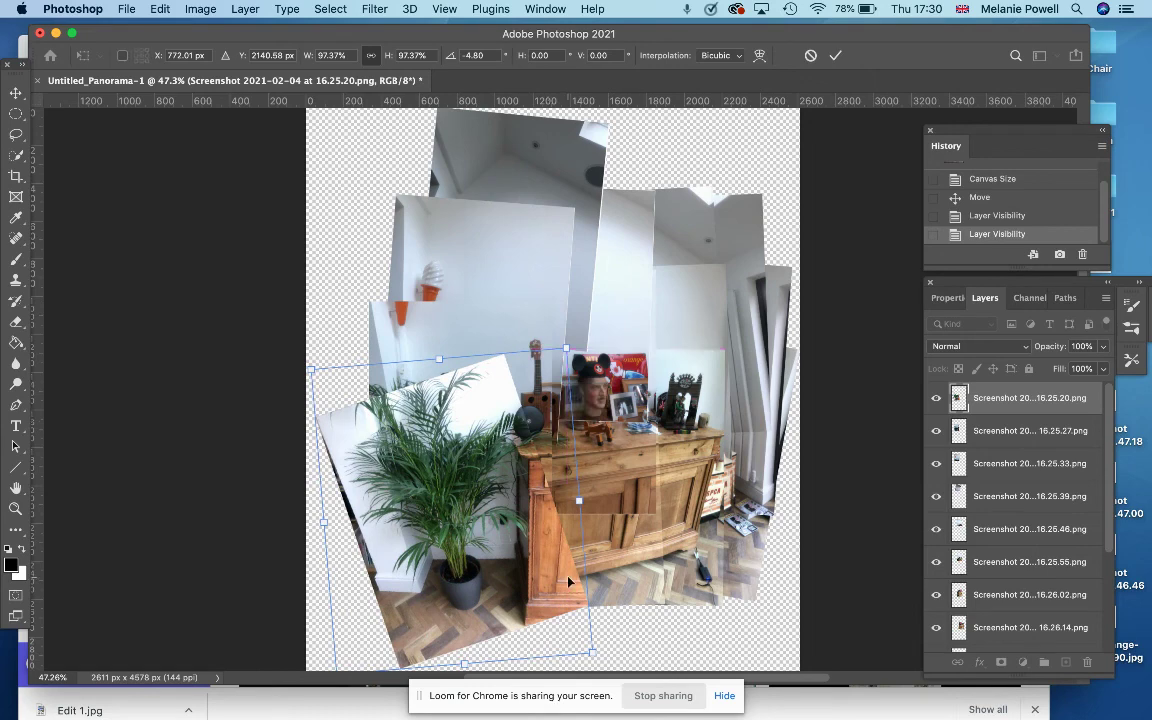
{"action": "left_click_drag", "start_coordinate": [592, 651], "coordinate": [548, 630]}
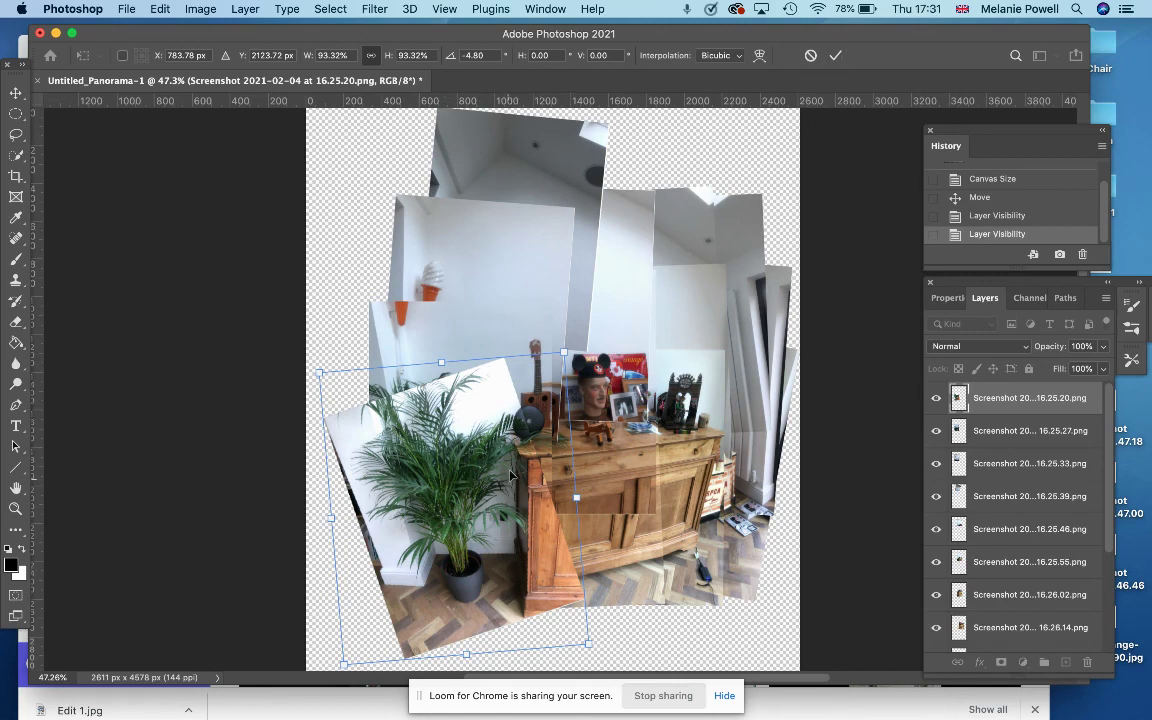
{"action": "left_click", "coordinate": [835, 55]}
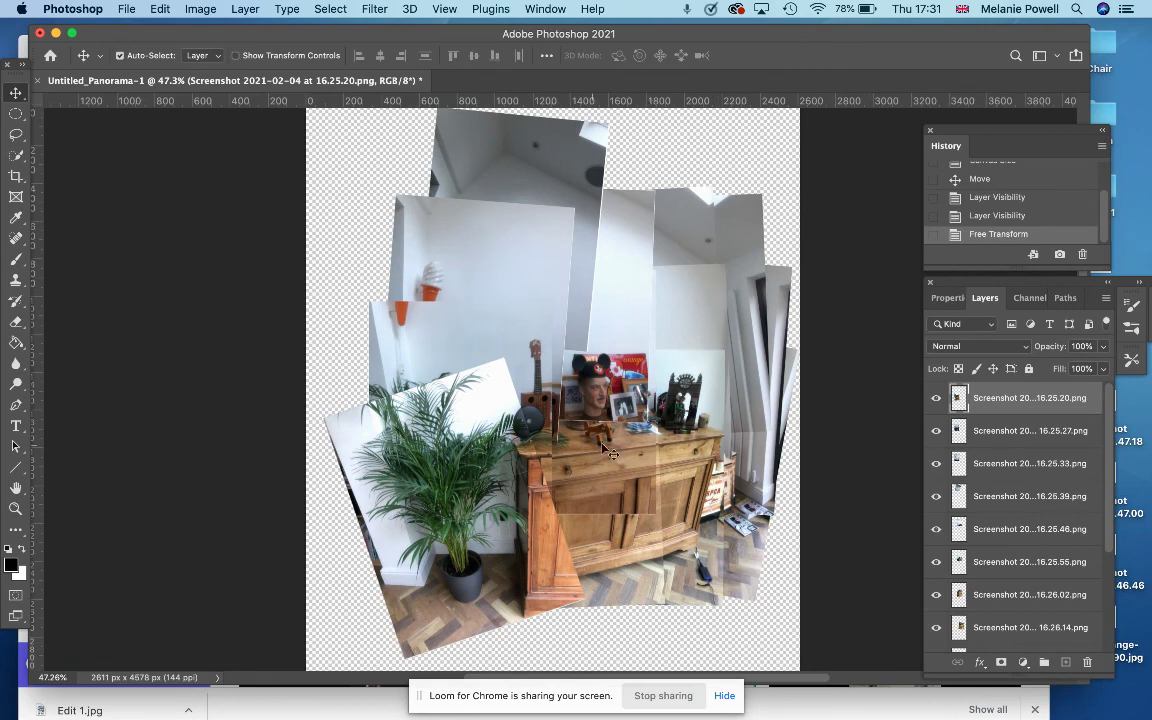
Step: Toggle the 16.25.46 layer's visibility several times to examine which part of the collage it covers
{"action": "left_click", "coordinate": [937, 531]}
{"action": "left_click", "coordinate": [938, 531]}
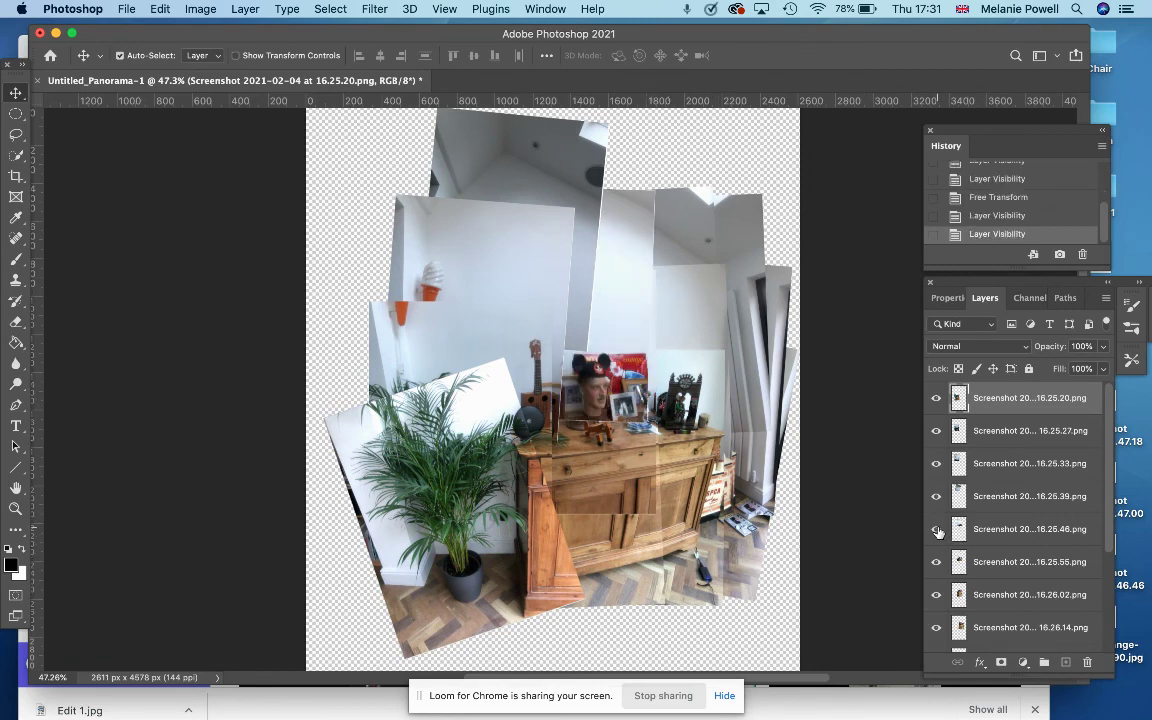
{"action": "left_click", "coordinate": [938, 531]}
{"action": "left_click", "coordinate": [938, 531]}
{"action": "left_click", "coordinate": [938, 531]}
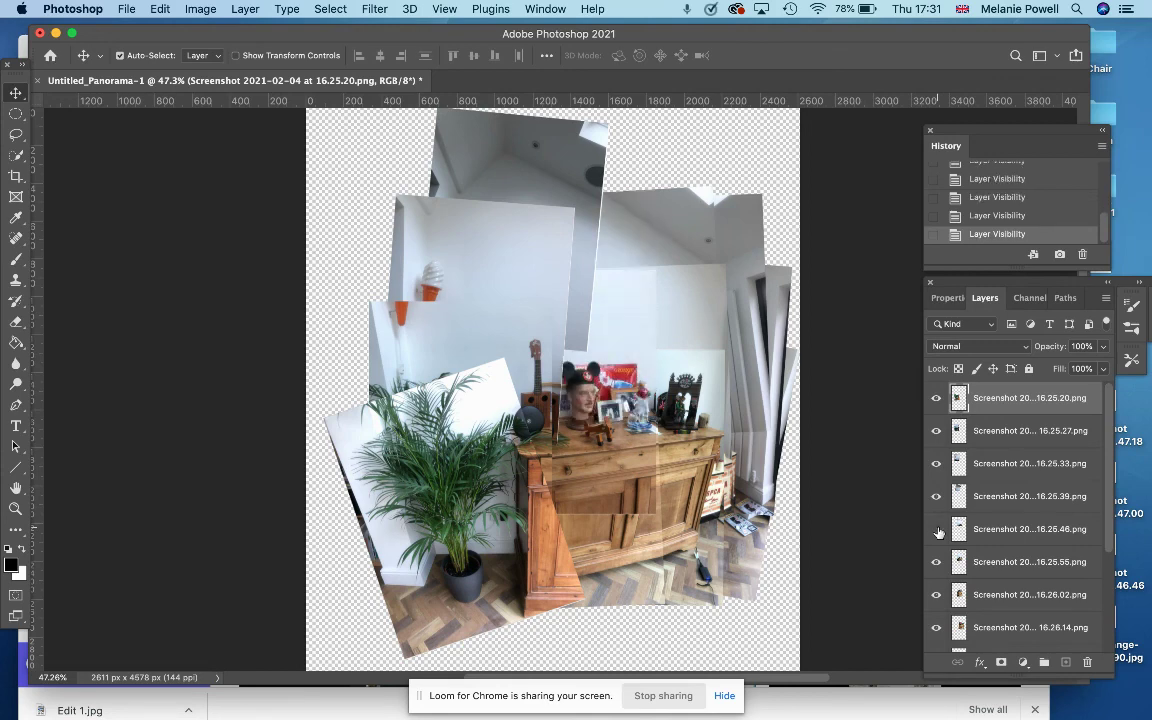
{"action": "left_click", "coordinate": [938, 531]}
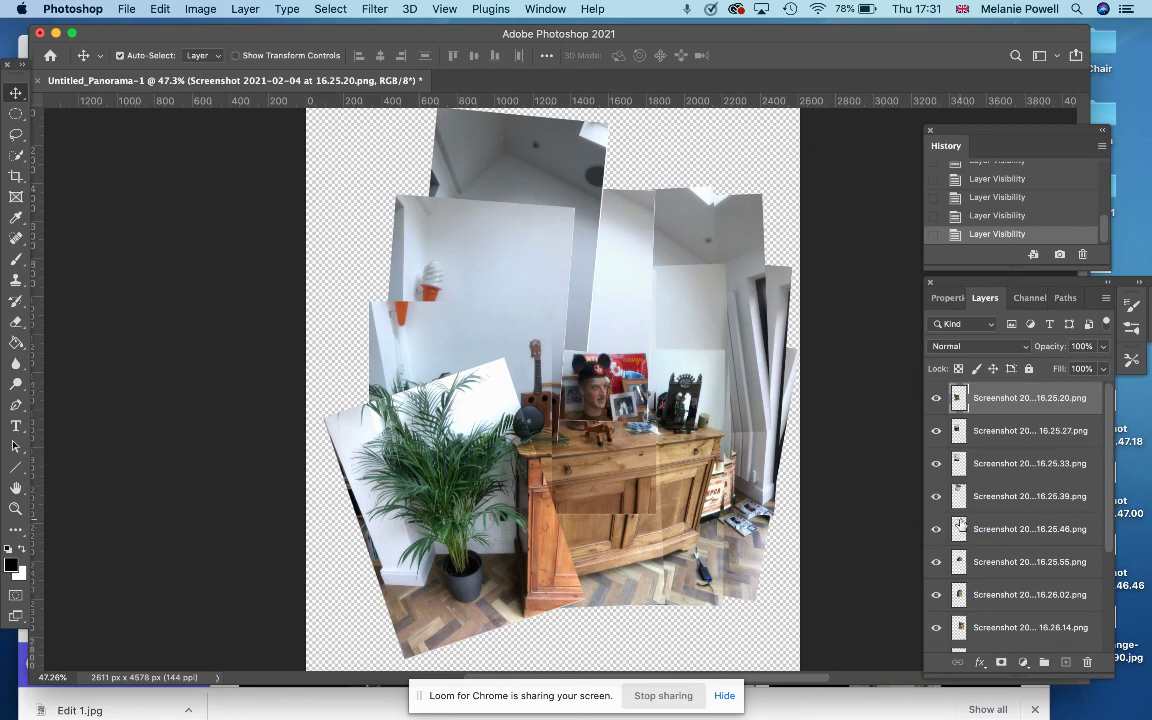
Step: Hide and reshow the 16.25.39, 16.25.55, 16.26.02 and 16.25.27 layers in turn to identify each photo's place in the collage
{"action": "left_click", "coordinate": [937, 497]}
{"action": "left_click", "coordinate": [937, 498]}
{"action": "left_click", "coordinate": [937, 563]}
{"action": "left_click", "coordinate": [937, 563]}
{"action": "left_click", "coordinate": [937, 596]}
{"action": "left_click", "coordinate": [937, 596]}
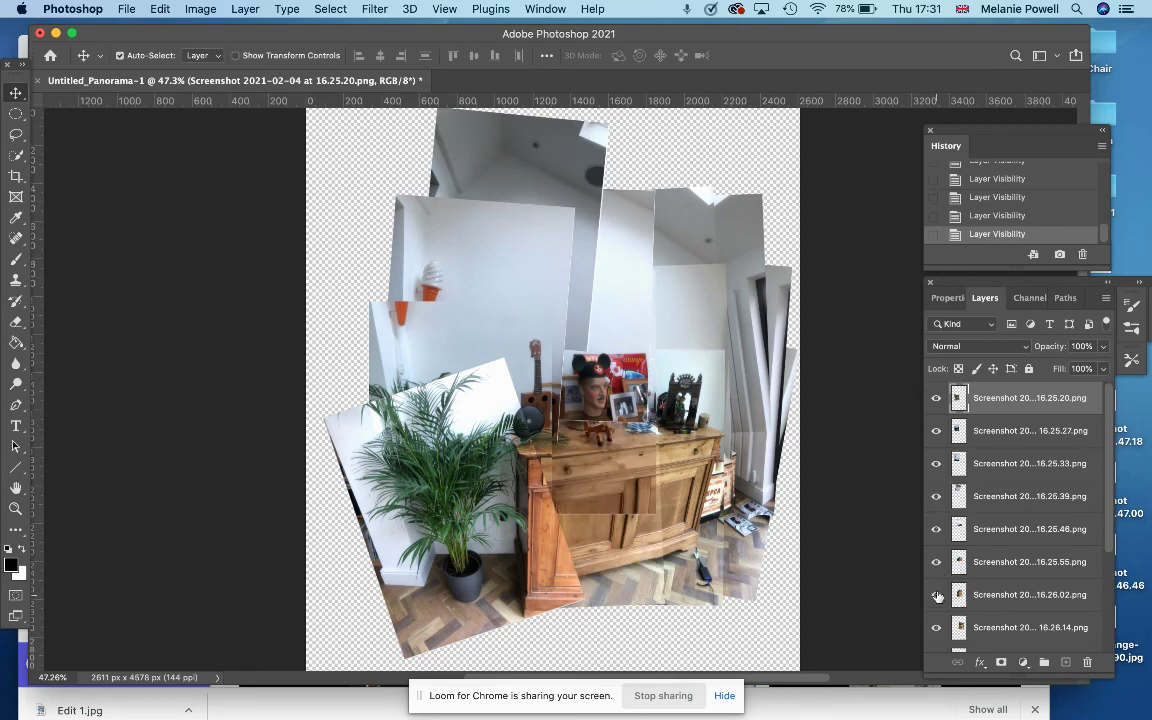
{"action": "left_click", "coordinate": [936, 431]}
{"action": "left_click", "coordinate": [936, 429]}
Step: Select the 16.25.46 photo above the sideboard, compare the collage with and without it, and leave its layer hidden
{"action": "left_click", "coordinate": [560, 362]}
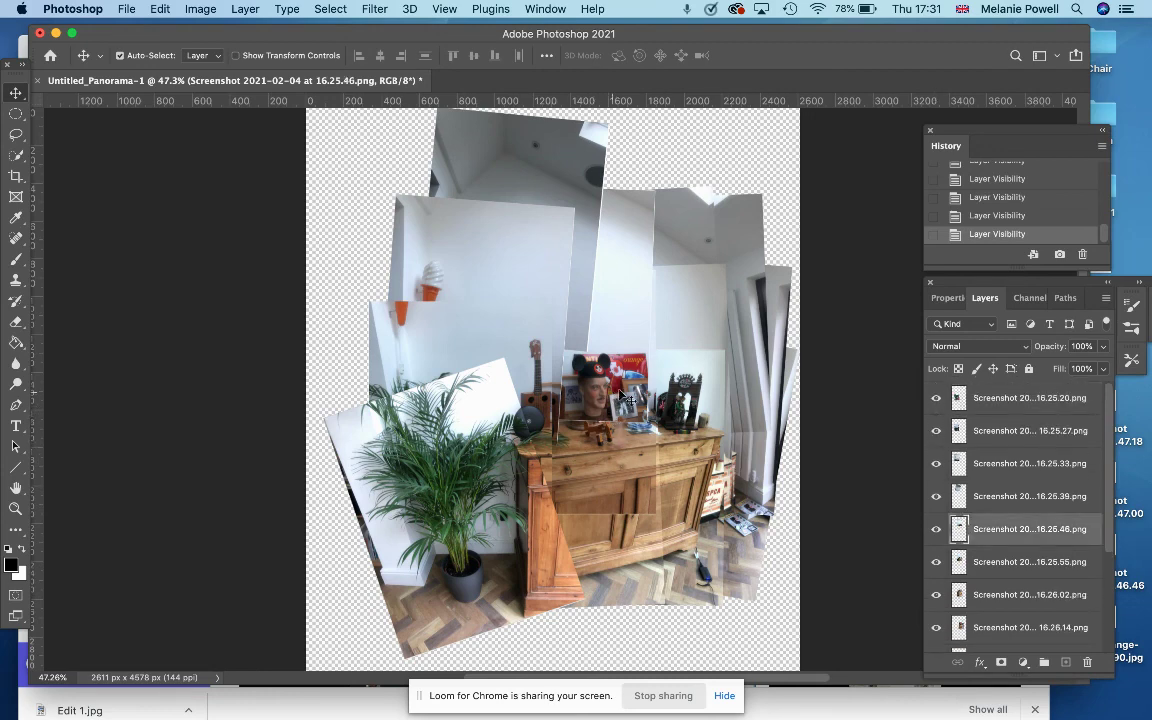
{"action": "left_click", "coordinate": [936, 530]}
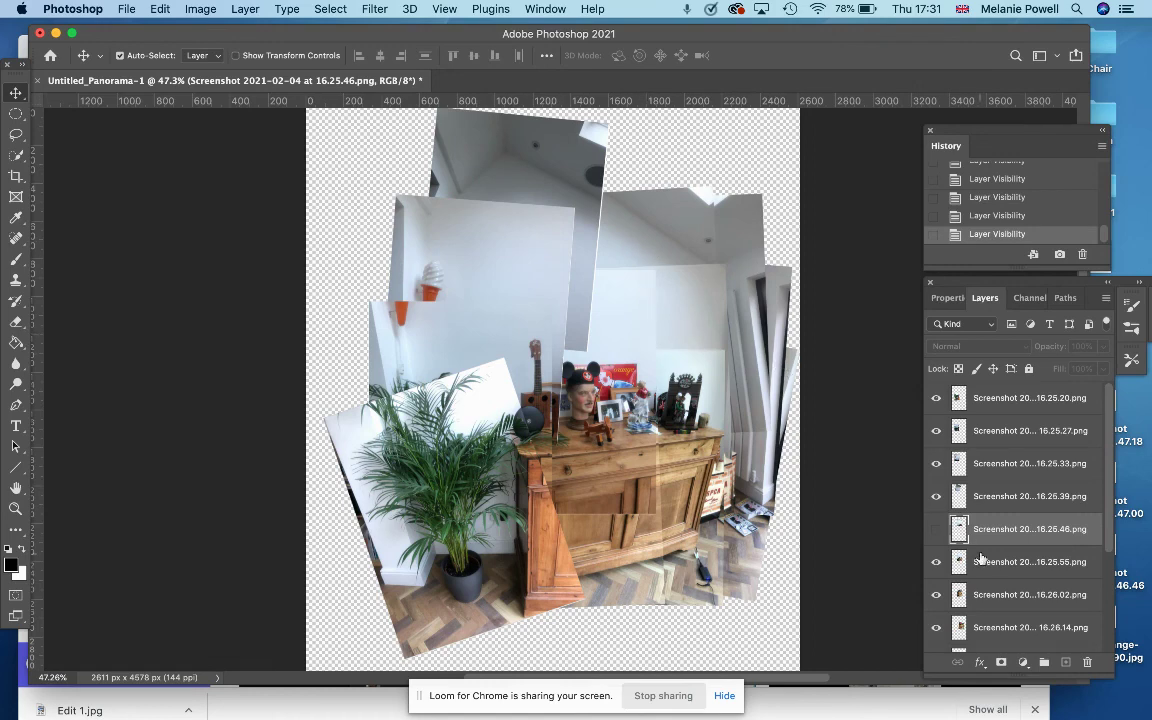
{"action": "left_click", "coordinate": [935, 530]}
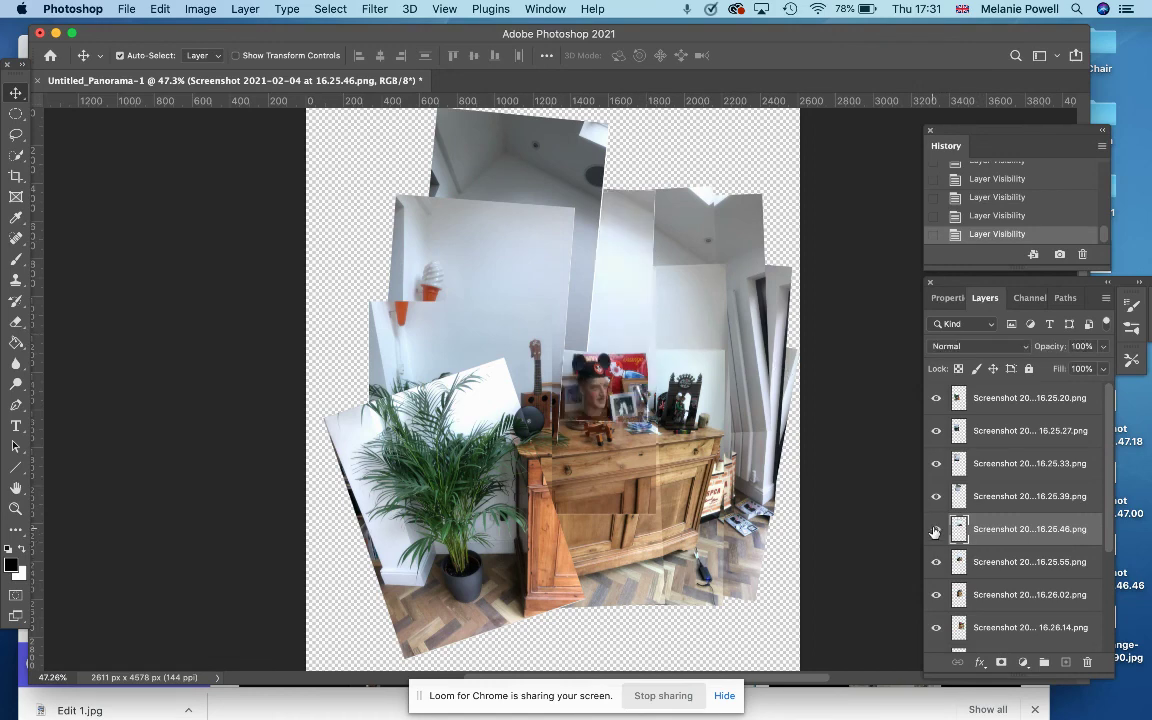
{"action": "left_click", "coordinate": [935, 530]}
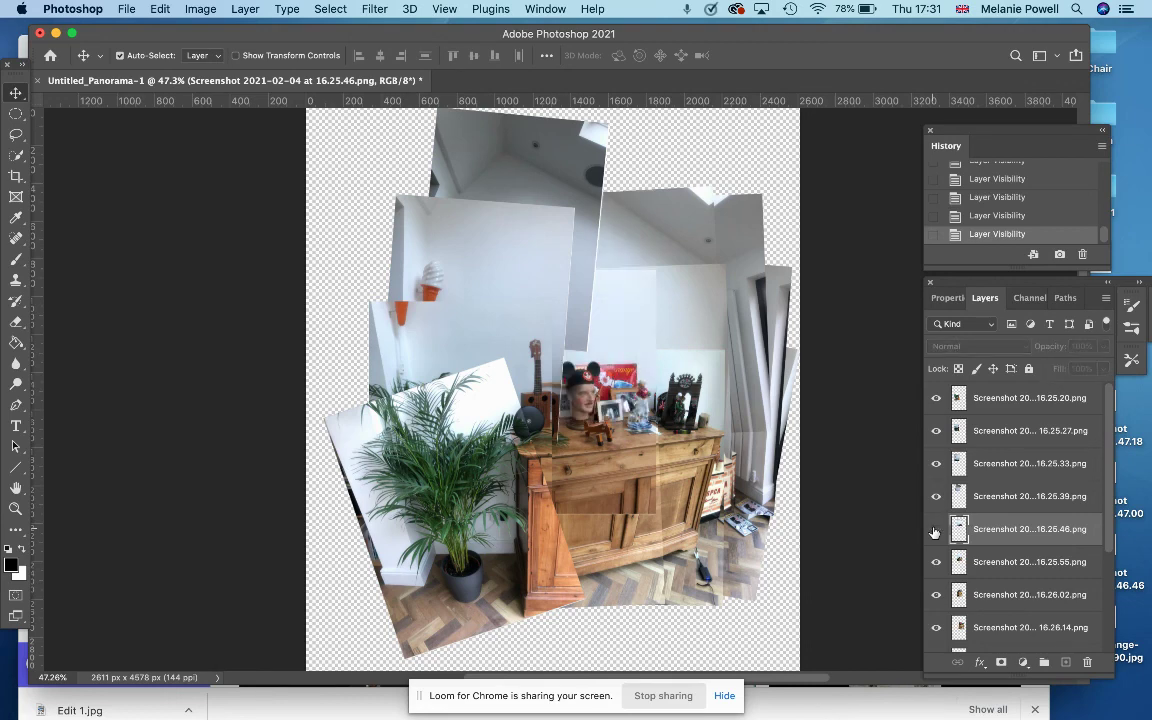
{"action": "scroll", "coordinate": [1000, 594], "scroll_direction": "down", "scroll_amount": 1}
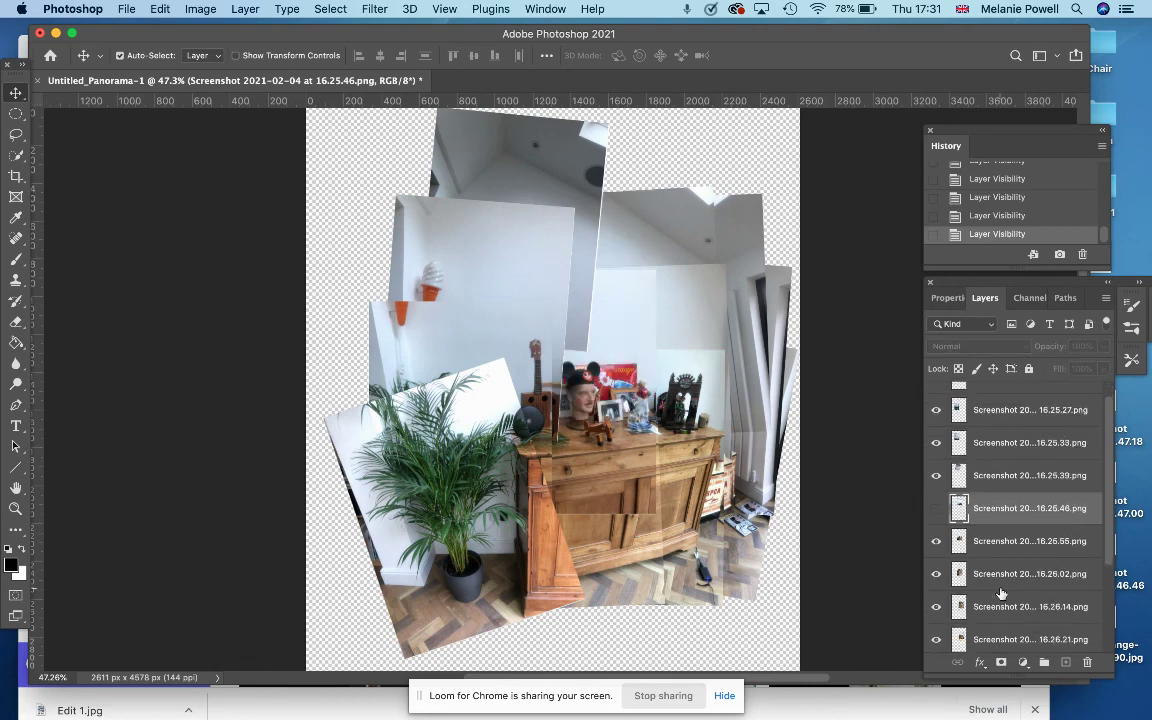
Step: Toggle the 16.26.02 layer's visibility several times to examine which part of the sideboard it covers
{"action": "left_click", "coordinate": [938, 580]}
{"action": "left_click", "coordinate": [937, 576]}
{"action": "left_click", "coordinate": [937, 577]}
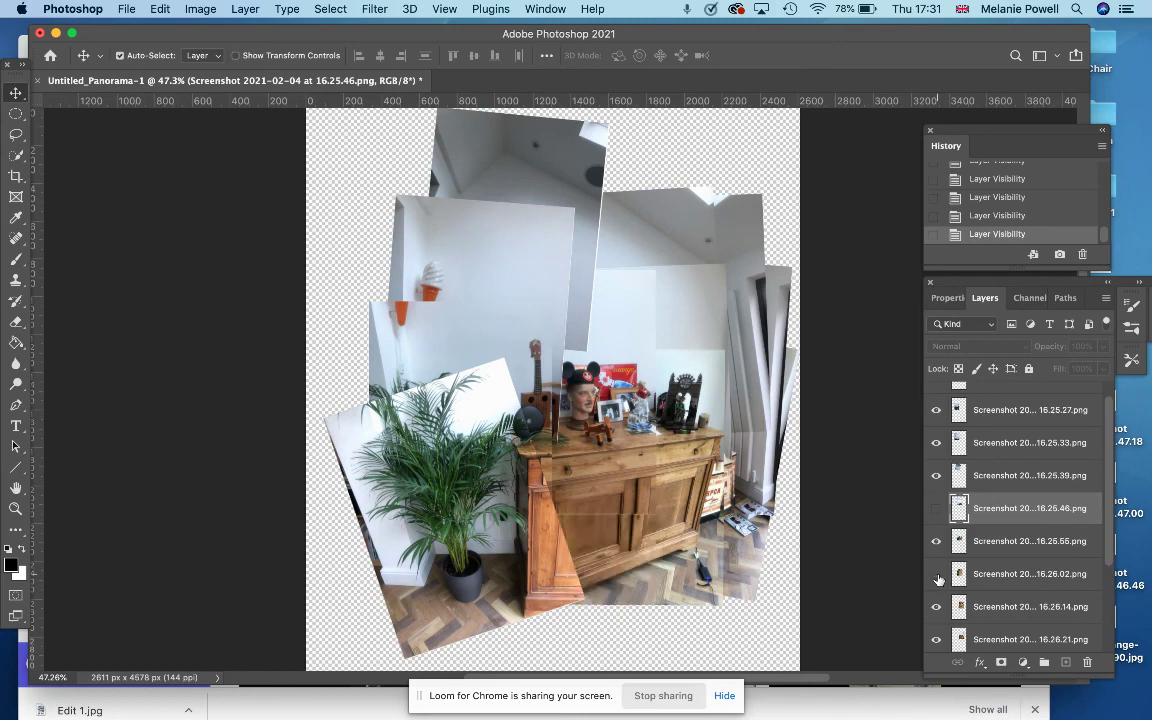
{"action": "left_click", "coordinate": [937, 577]}
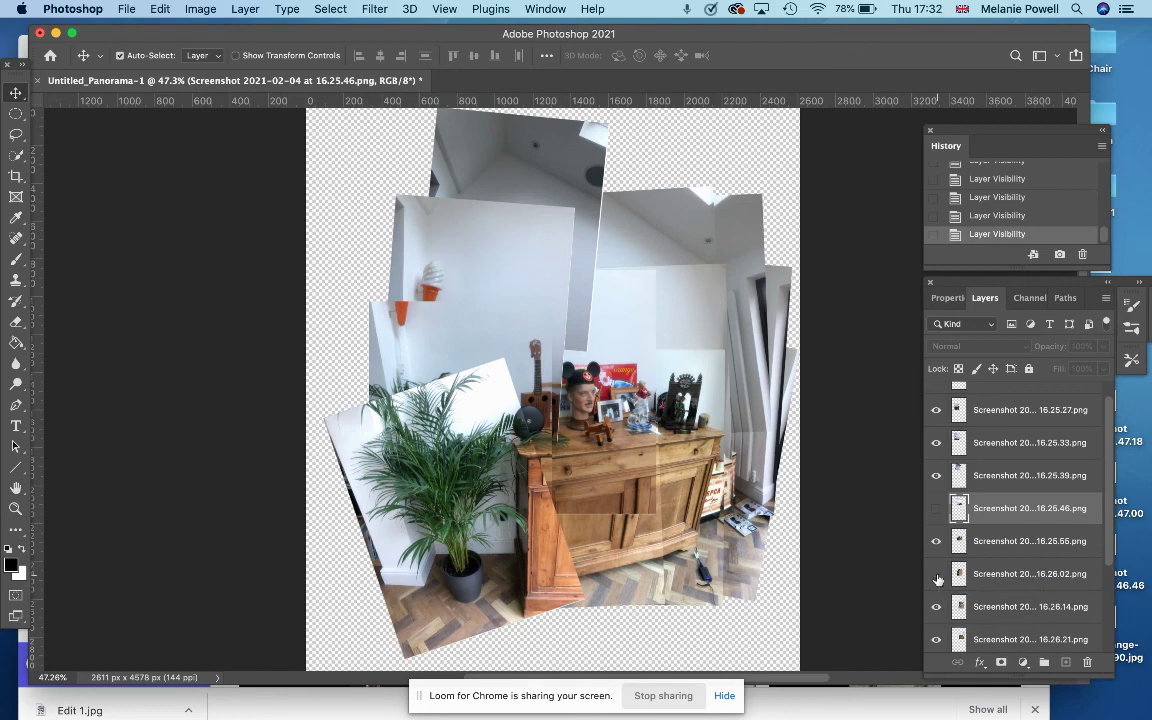
{"action": "left_click", "coordinate": [937, 577]}
{"action": "left_click", "coordinate": [937, 577]}
Step: Hide and reshow the 16.26.34 layer repeatedly to compare the ceiling and radiator area with and without that photo
{"action": "scroll", "coordinate": [937, 577], "scroll_direction": "down", "scroll_amount": 3}
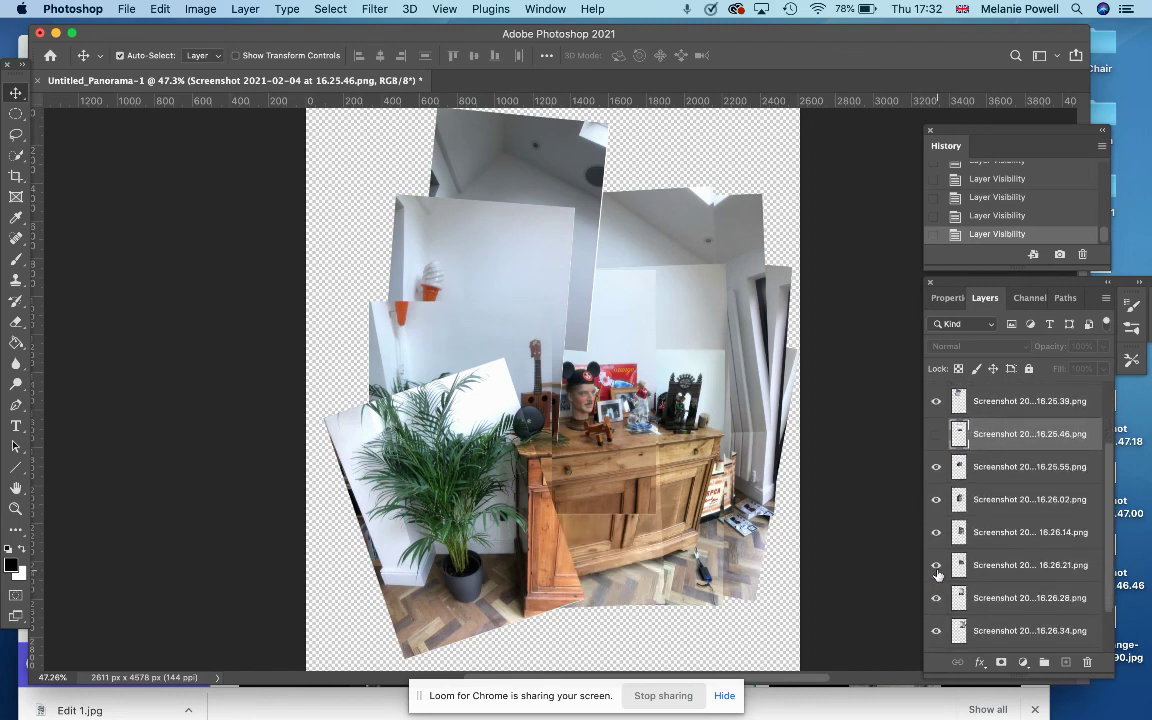
{"action": "left_click", "coordinate": [936, 622]}
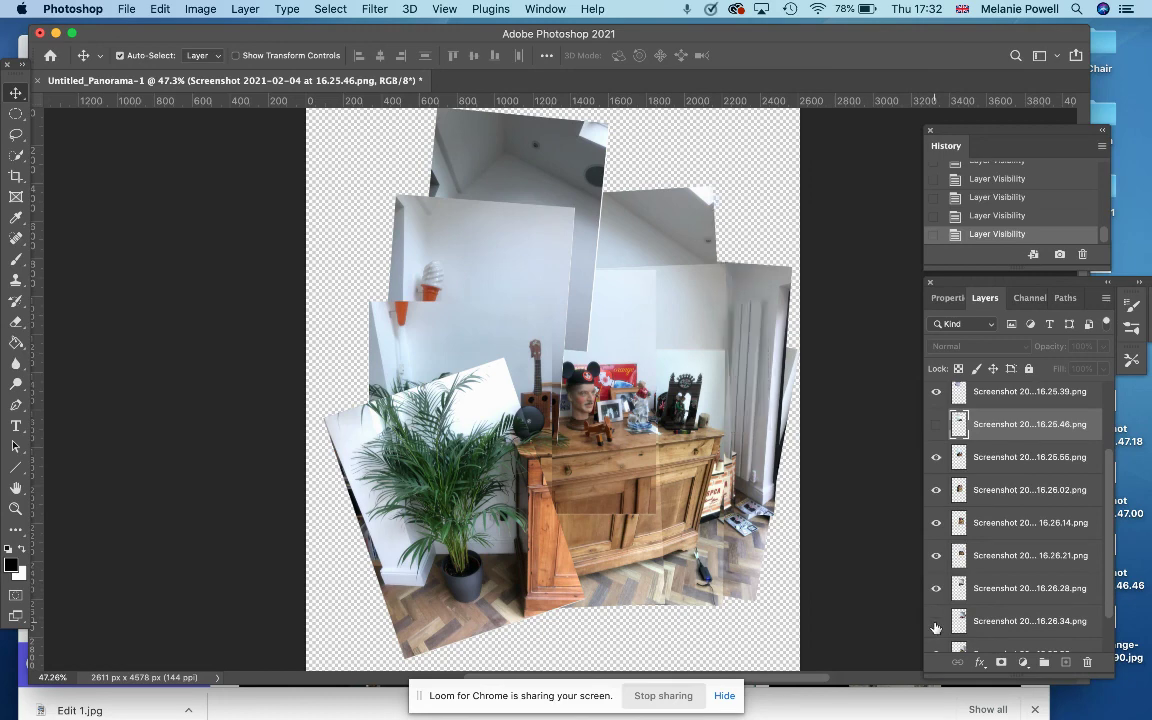
{"action": "left_click", "coordinate": [936, 622]}
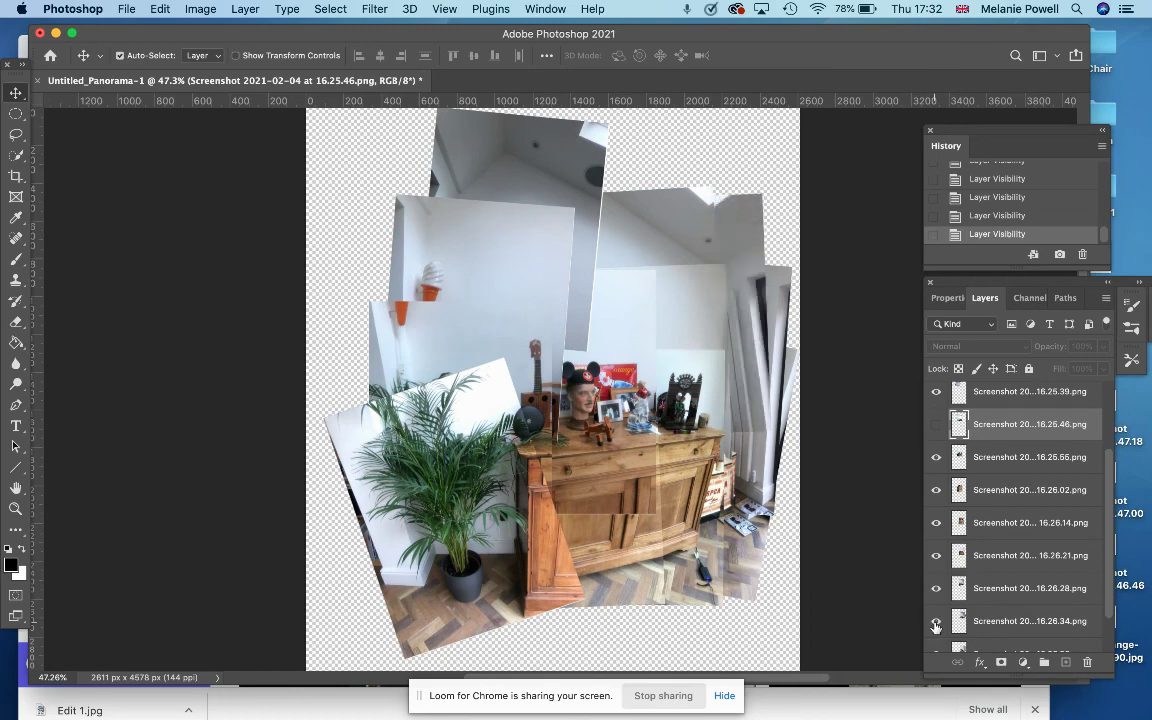
{"action": "left_click", "coordinate": [936, 622]}
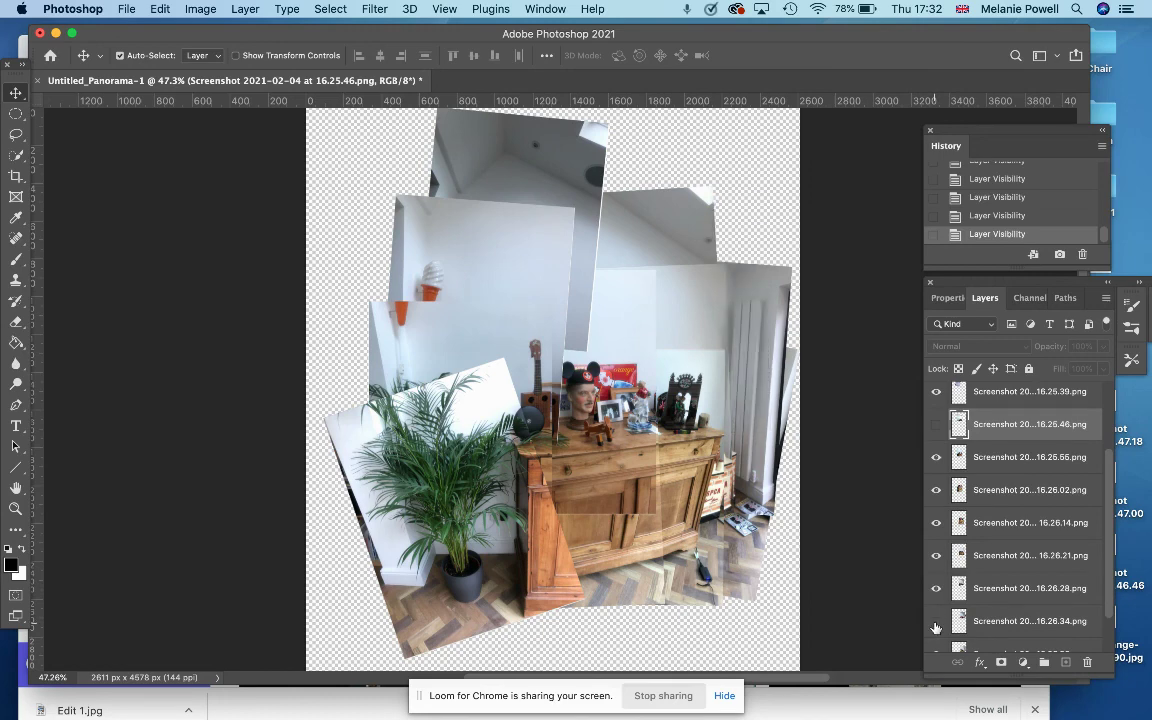
{"action": "left_click", "coordinate": [936, 622]}
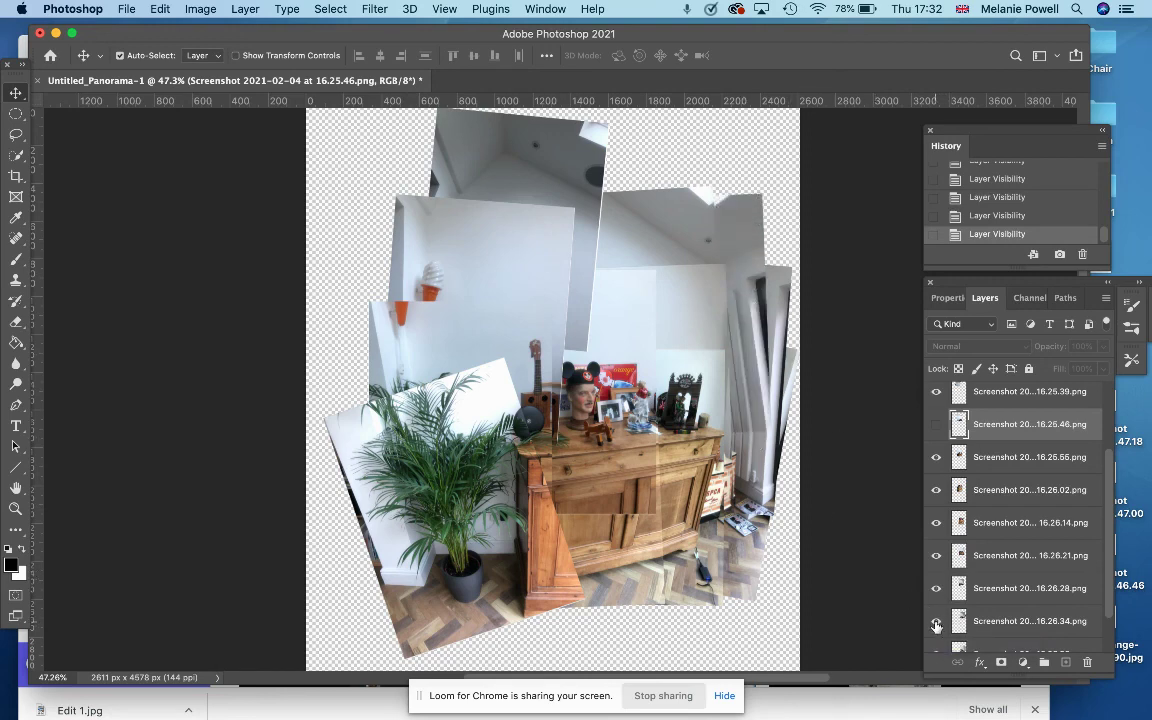
{"action": "left_click", "coordinate": [936, 622]}
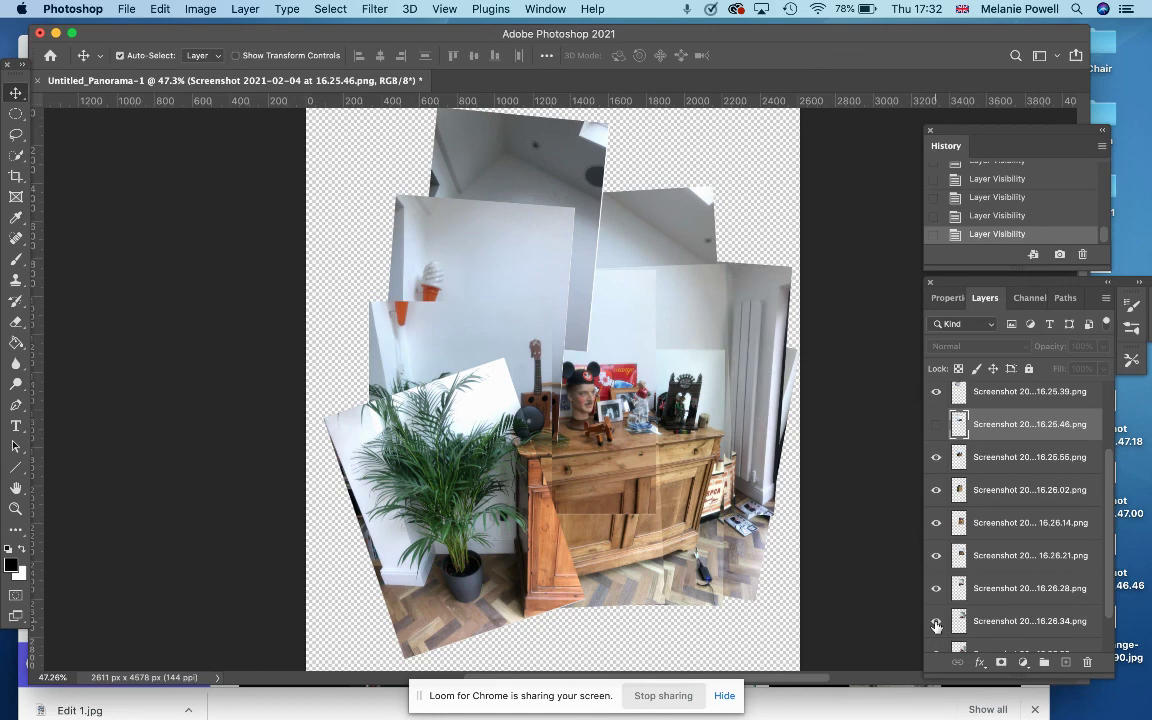
{"action": "left_click", "coordinate": [936, 624]}
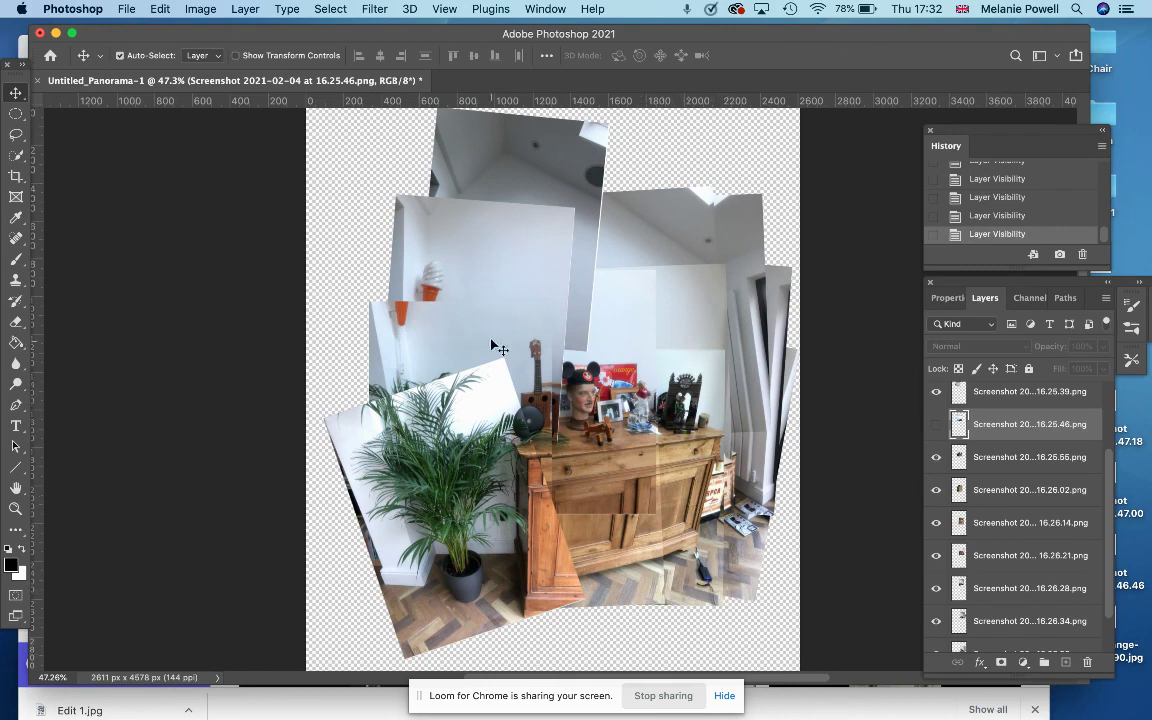
Step: Flatten the collage into a single background layer, discarding the hidden layers
{"action": "left_click", "coordinate": [247, 9]}
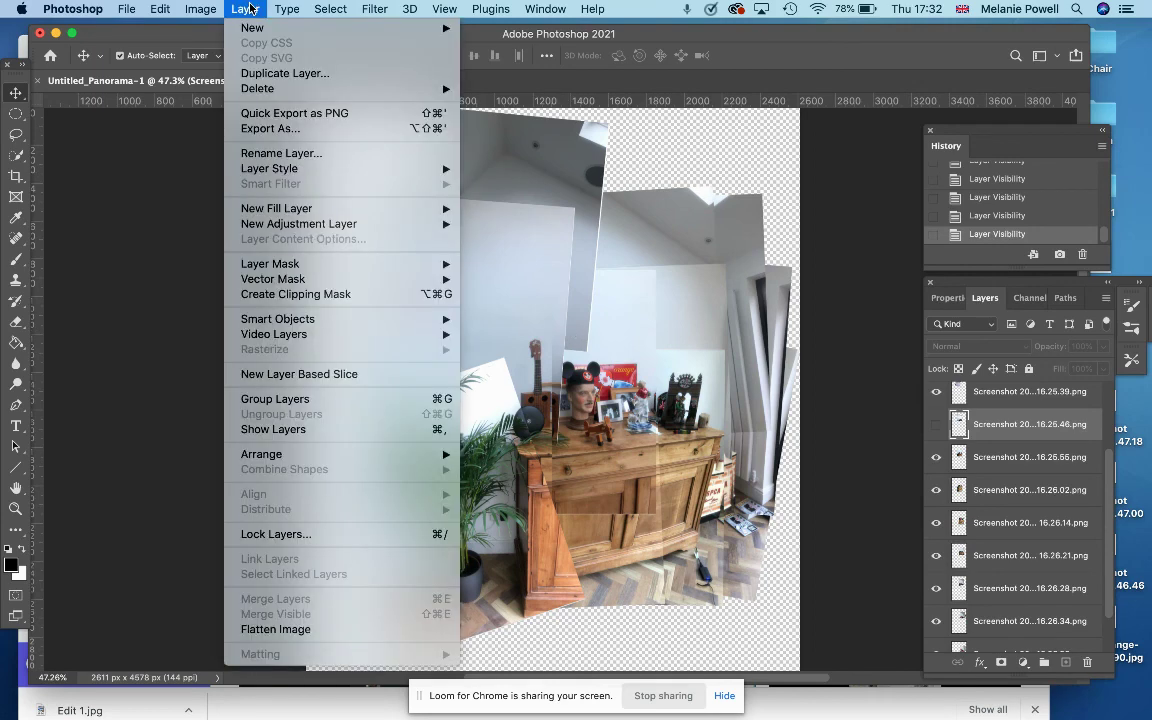
{"action": "left_click", "coordinate": [276, 629]}
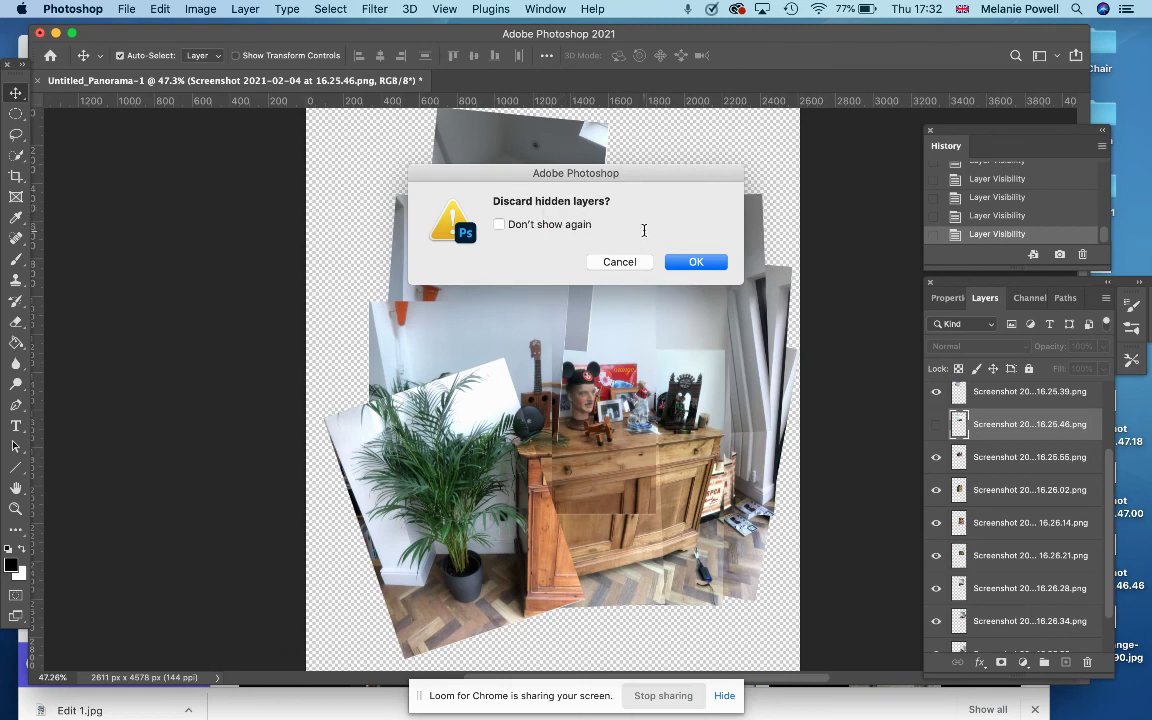
{"action": "left_click", "coordinate": [678, 262]}
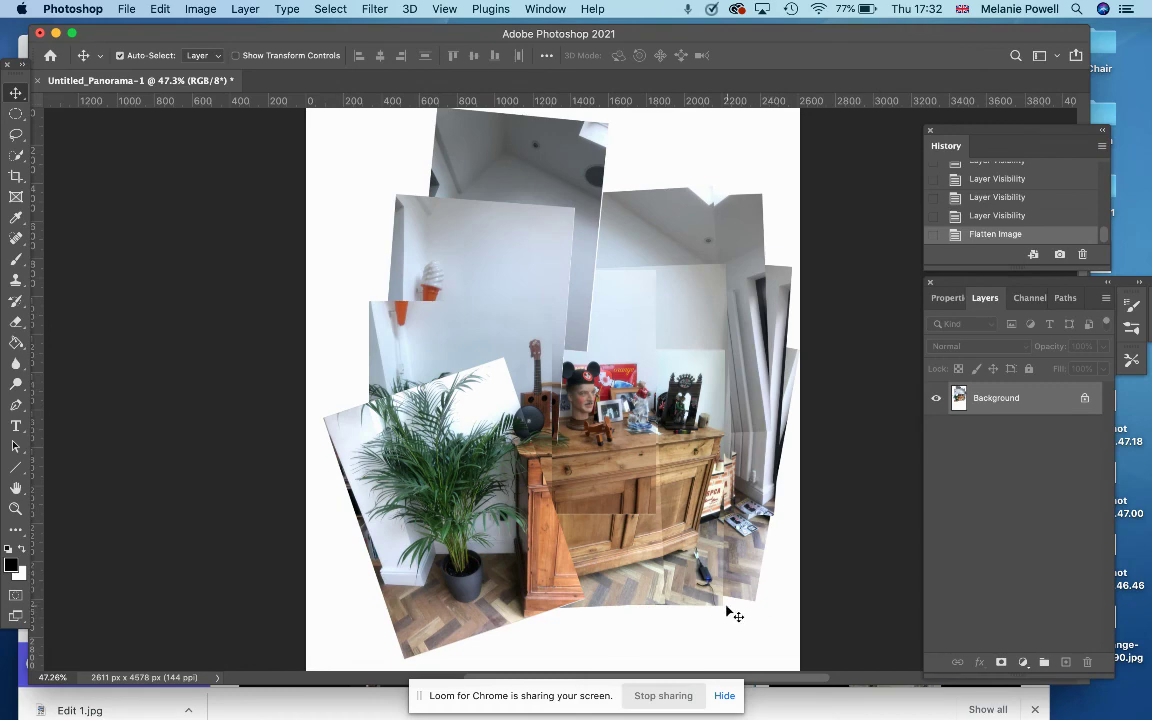
Step: Start saving the flattened collage with Save As
{"action": "left_click", "coordinate": [115, 8]}
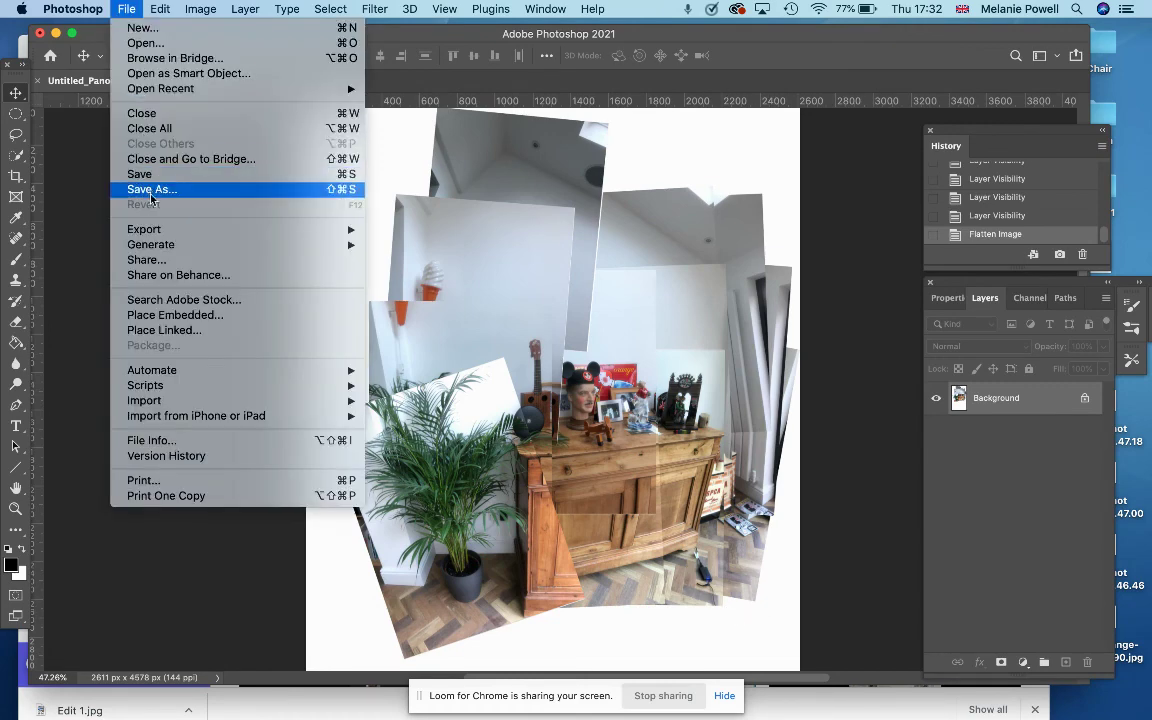